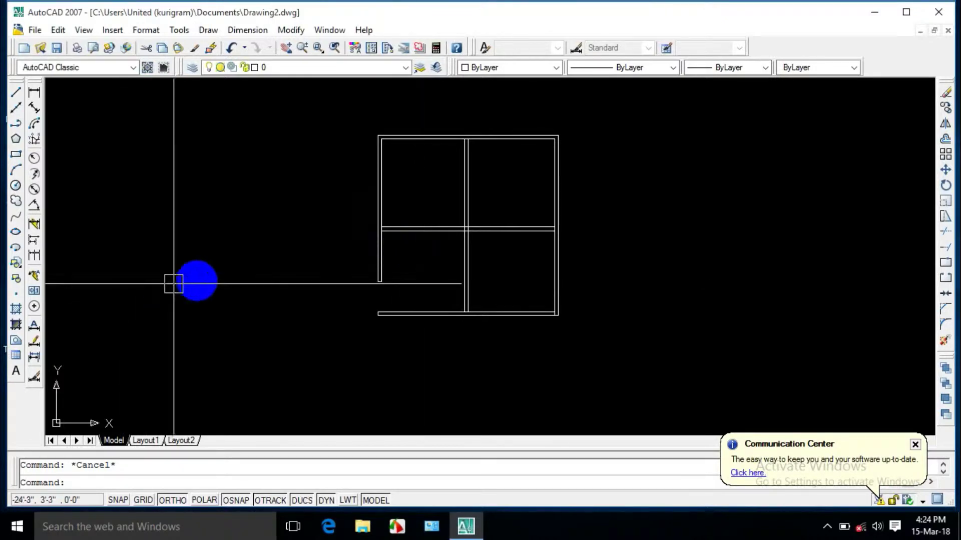
- In Options > Display, set Reference Edit fading to 90 and crosshair size to 80, then apply
left_click(547, 250)
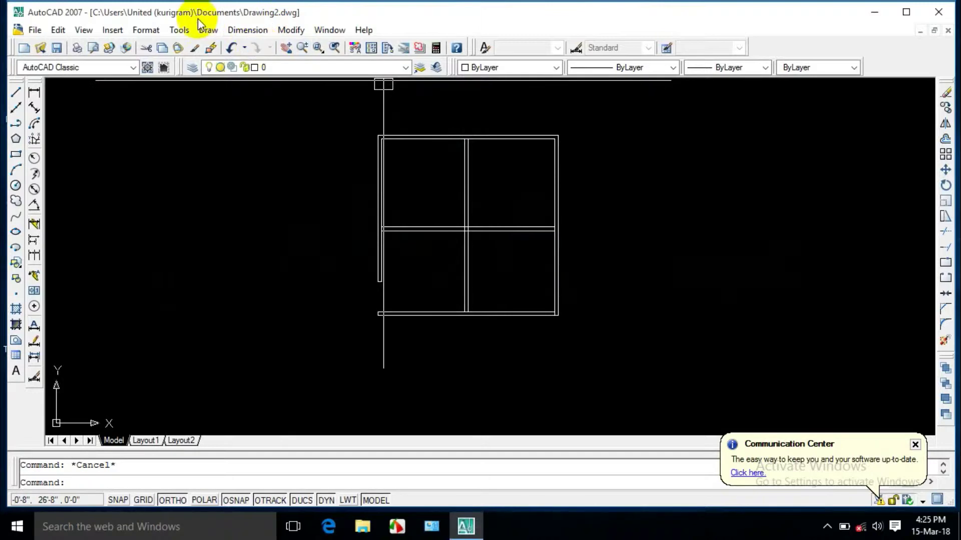
left_click(213, 85)
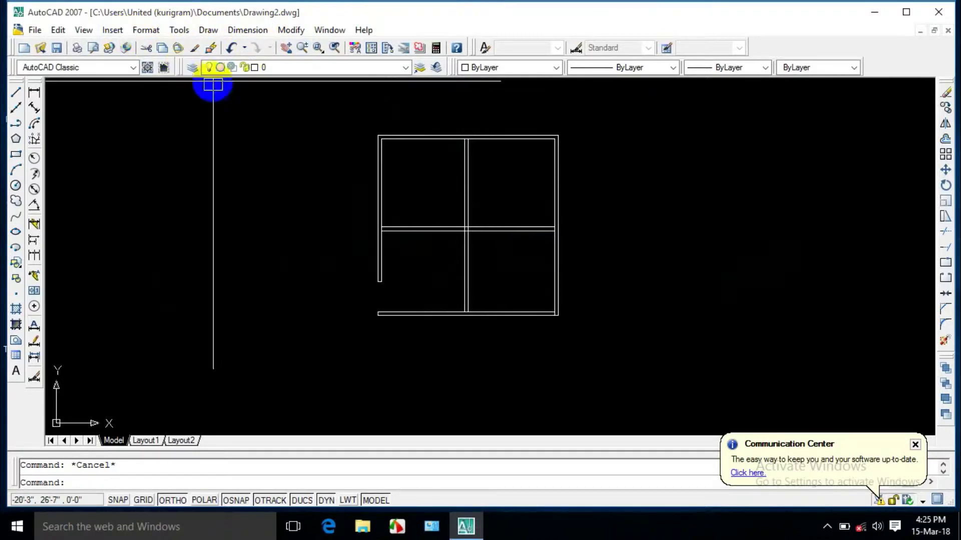
left_click(143, 29)
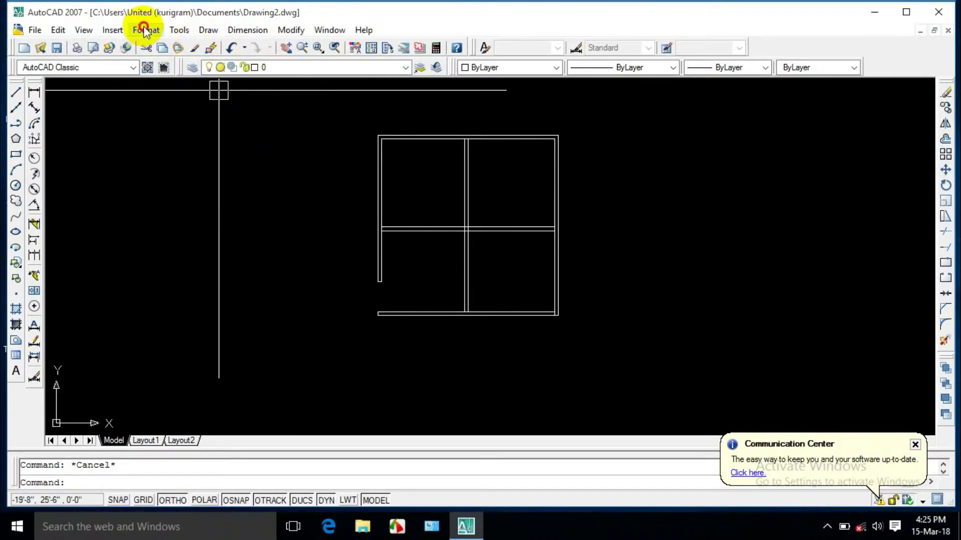
mouse_move(179, 30)
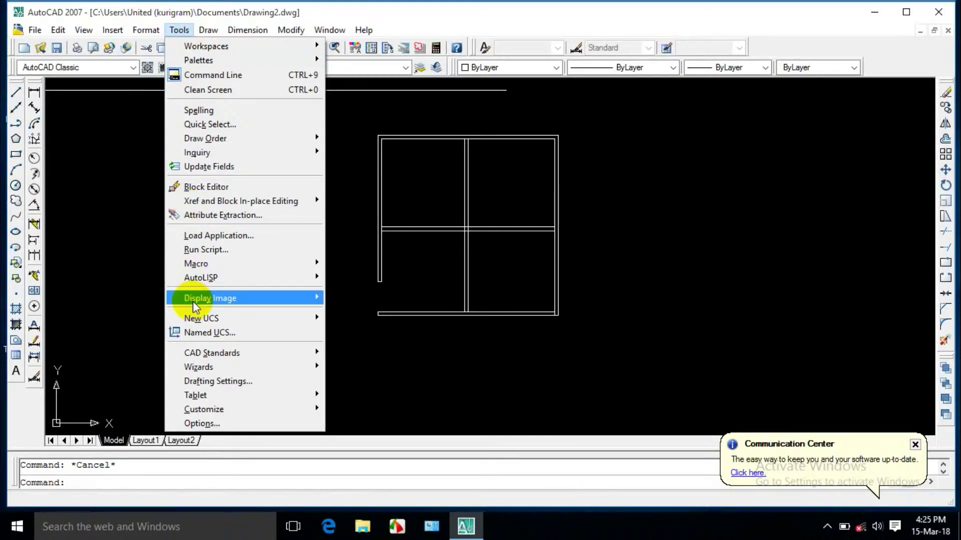
left_click(190, 422)
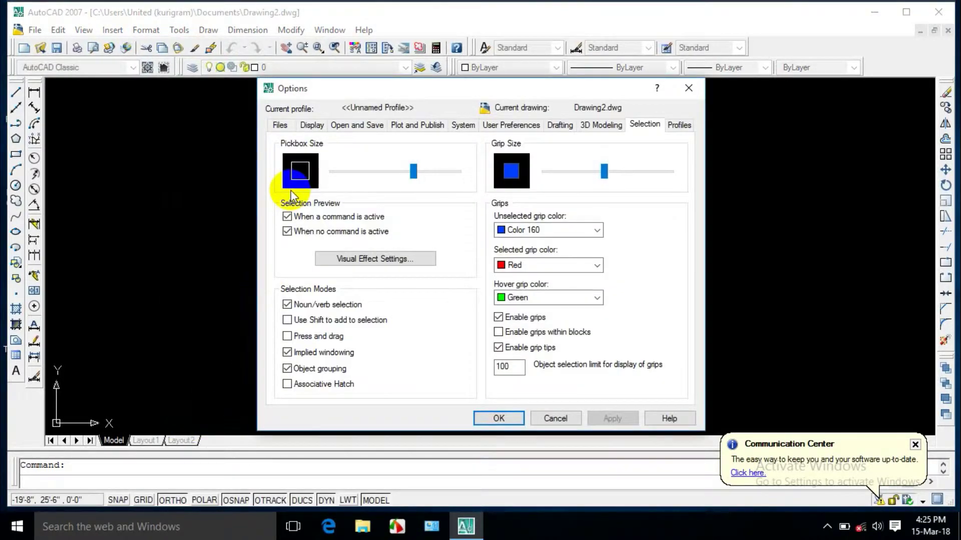
left_click(312, 126)
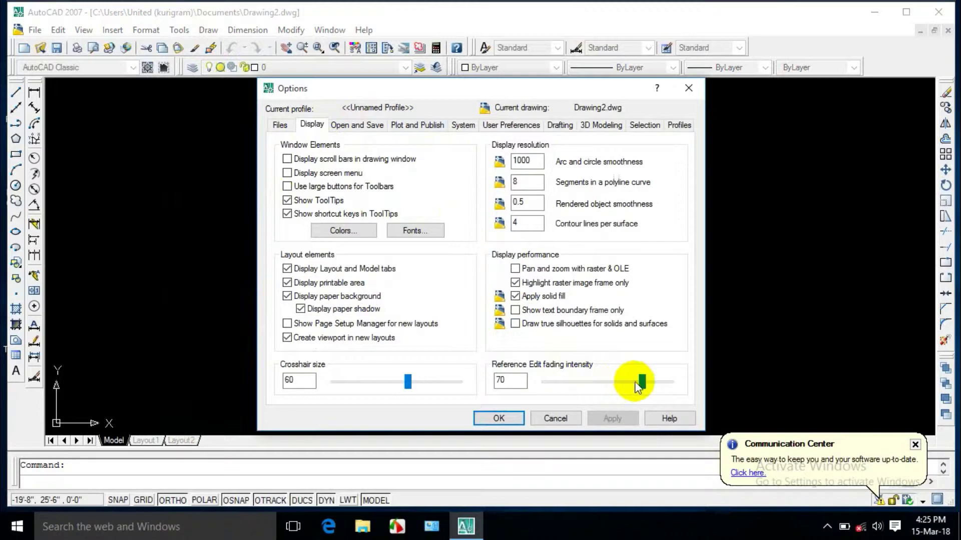
left_click_drag(642, 383, 670, 383)
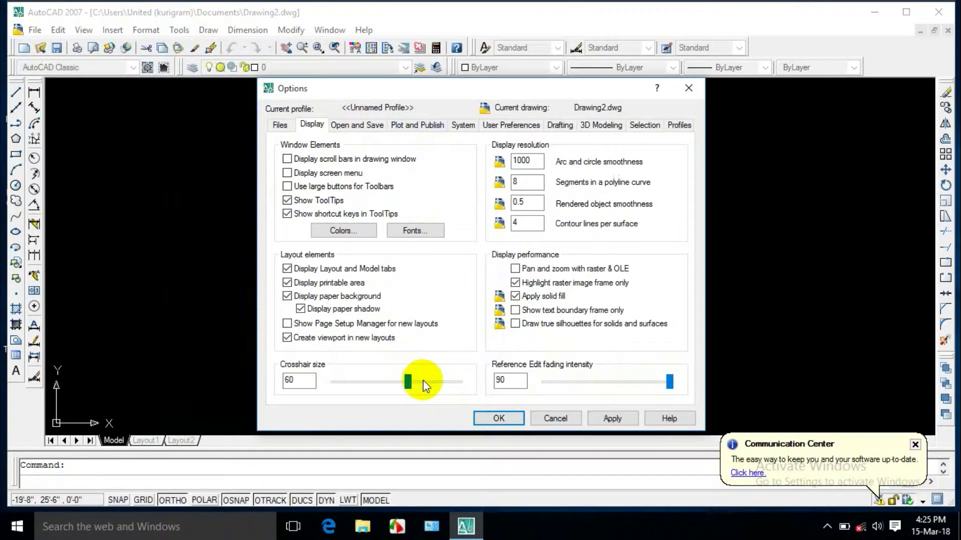
left_click_drag(424, 385, 425, 385)
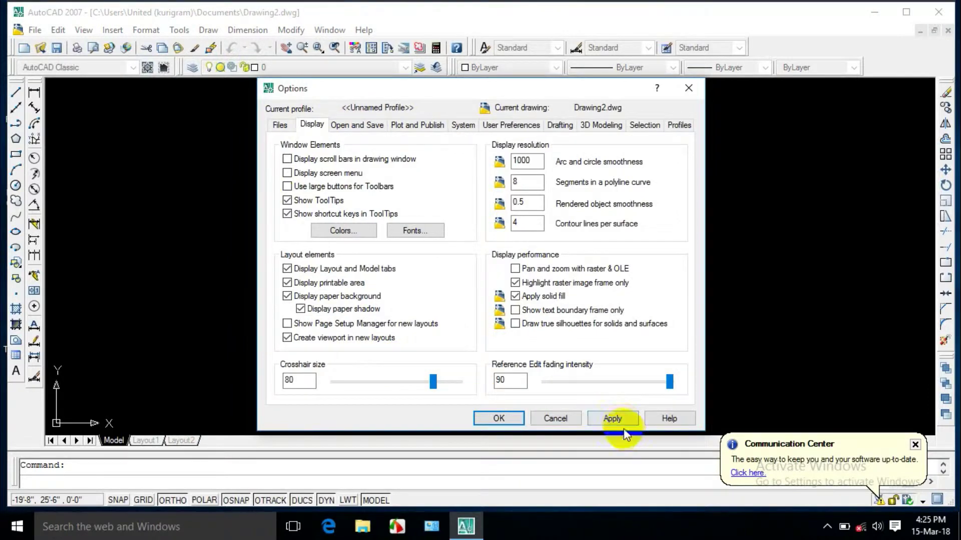
left_click(617, 416)
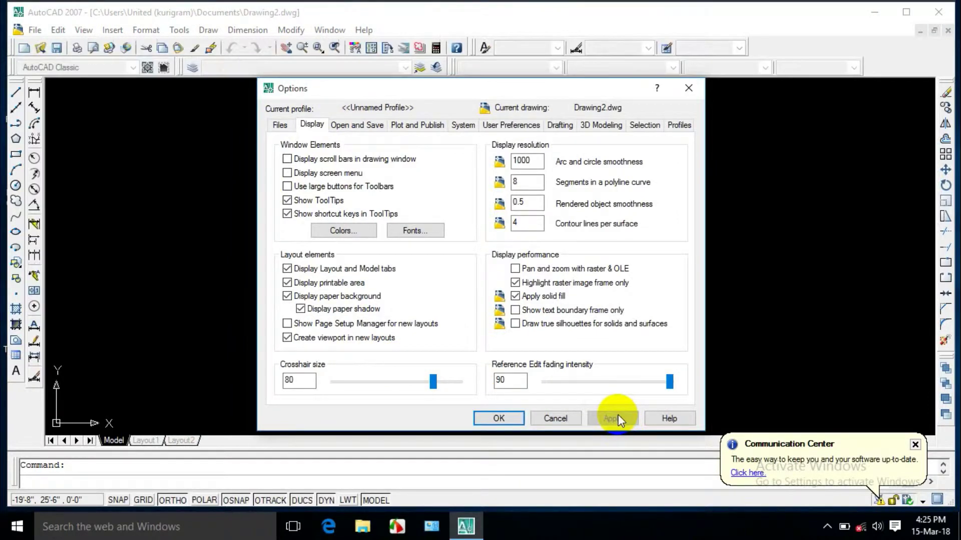
left_click(501, 417)
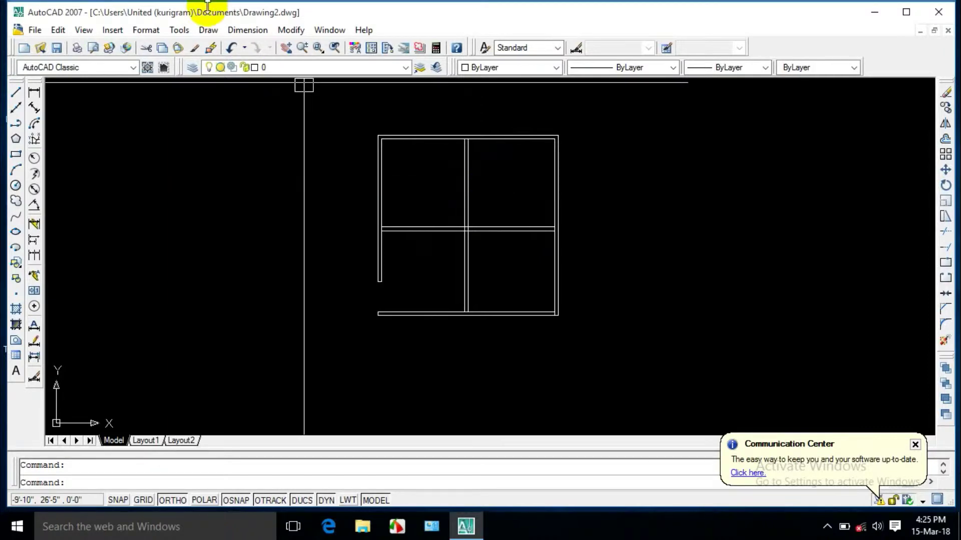
- Drag the crosshair size slider in Options > Display to the maximum 100 and apply it
left_click(145, 30)
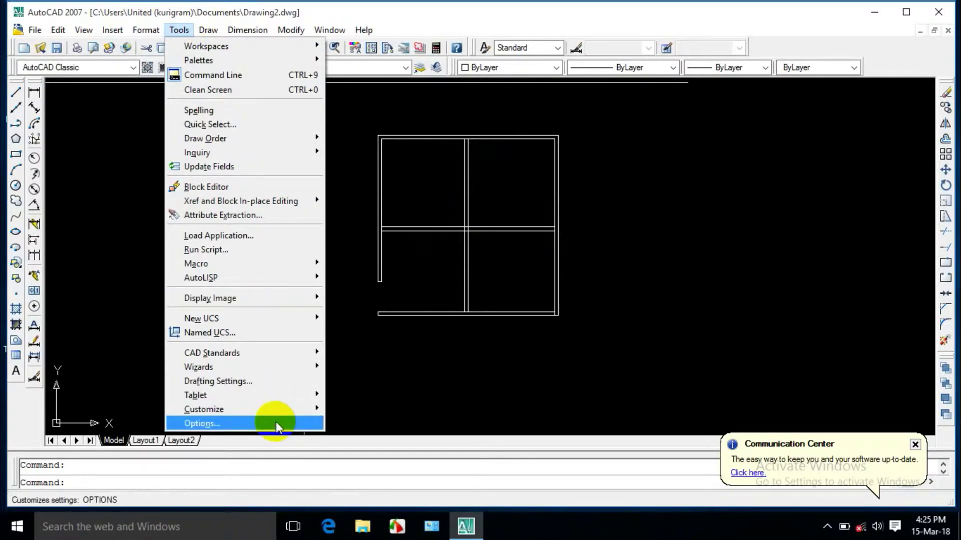
left_click(275, 423)
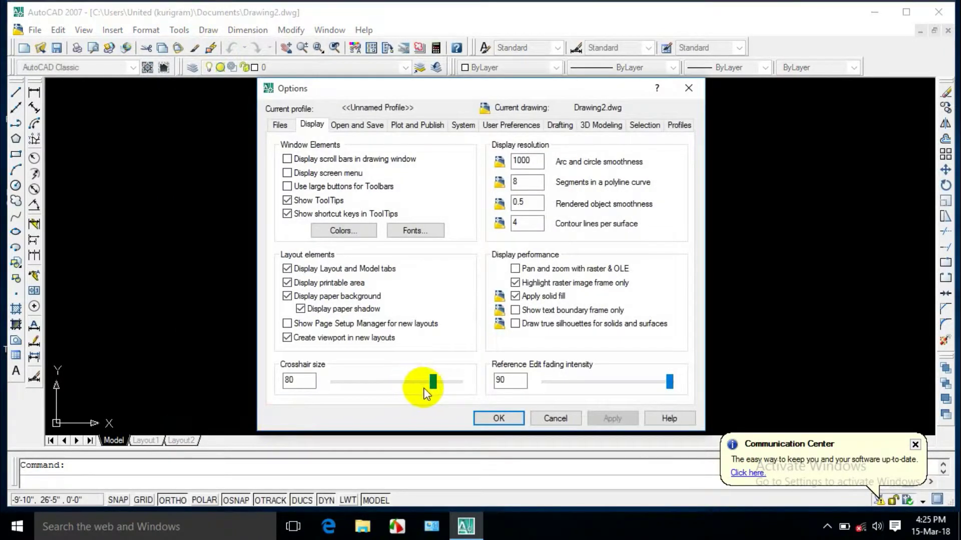
left_click_drag(431, 390, 464, 382)
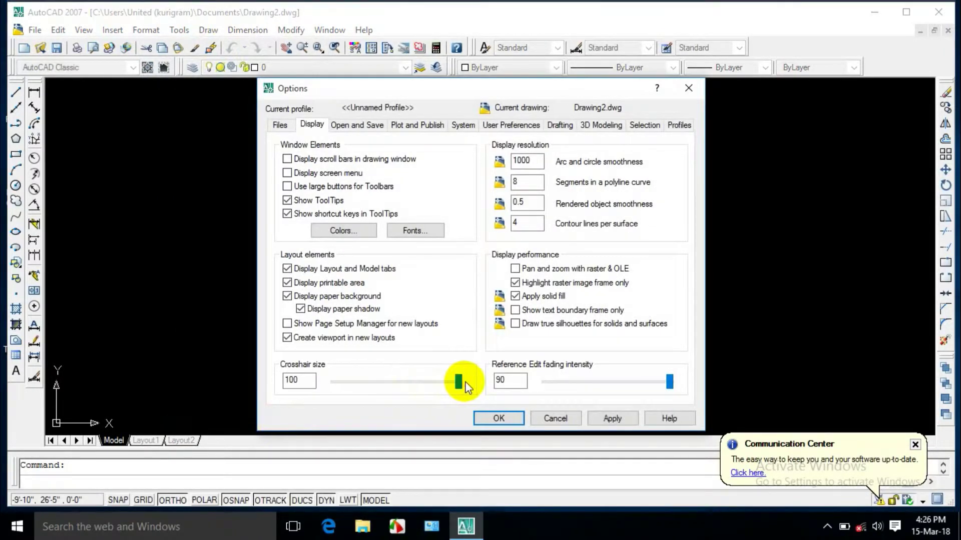
left_click(608, 418)
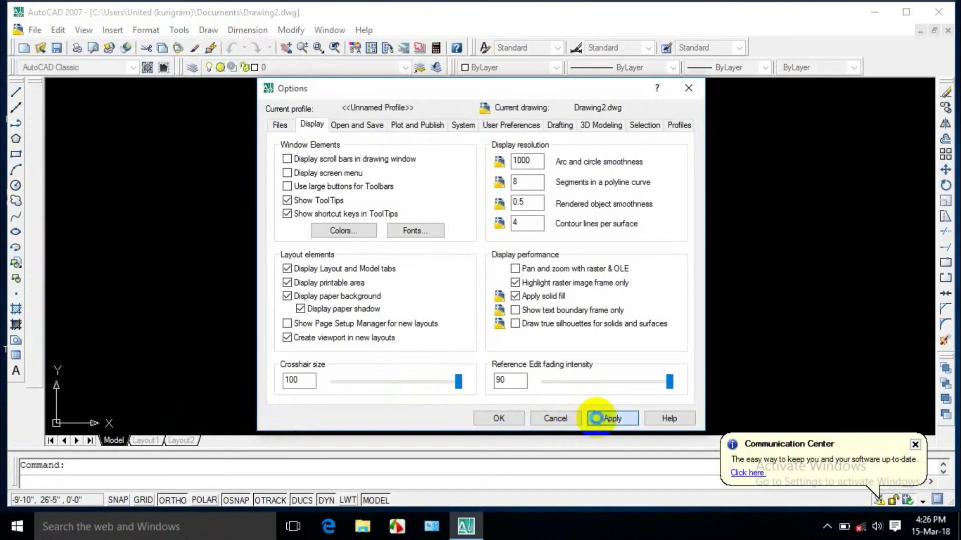
left_click(520, 417)
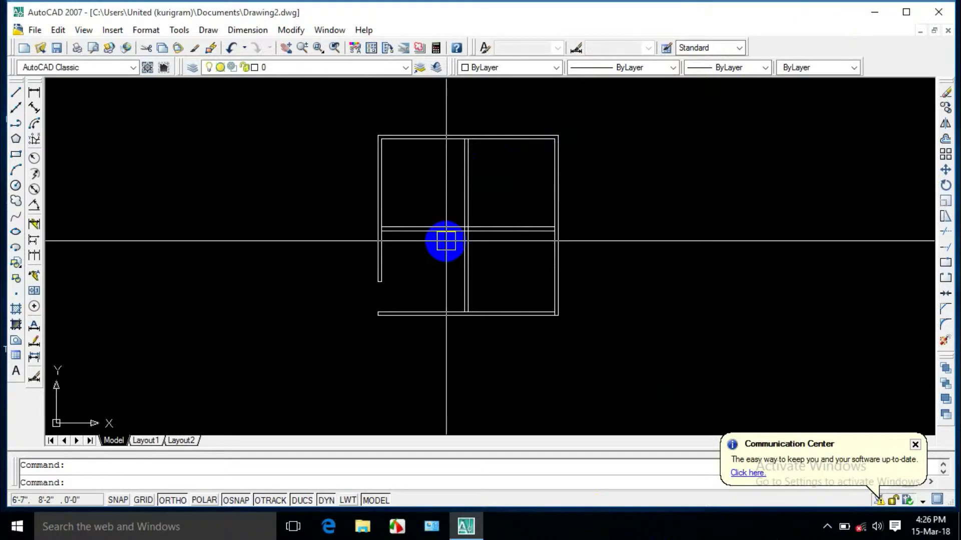
- Offset the middle partition lines 3'4" to the left and right as door guide lines
scroll(423, 245, "up", 2)
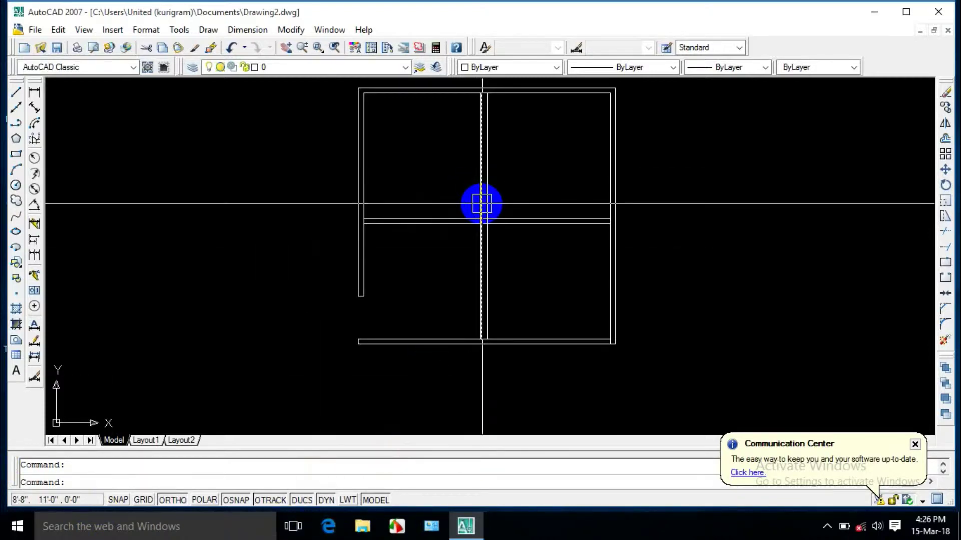
type("o")
key("Return")
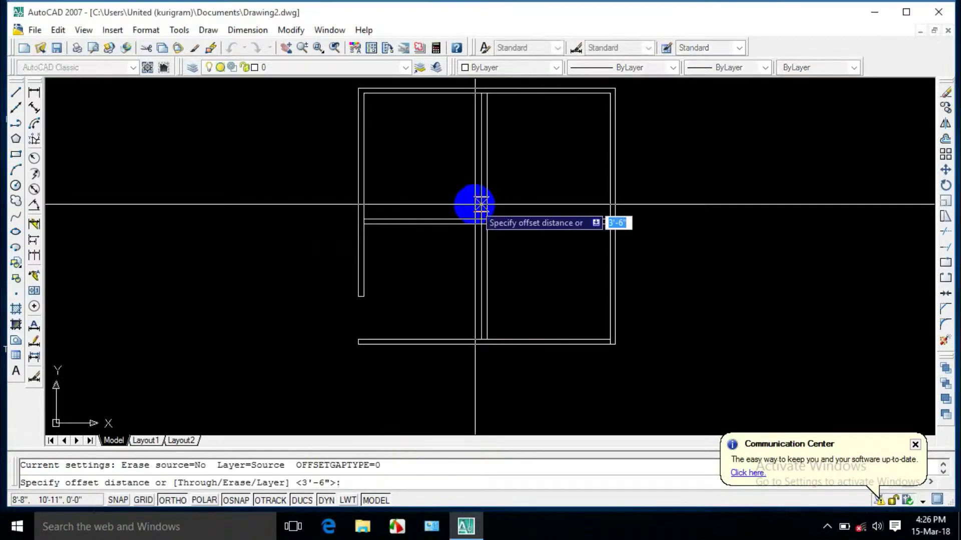
type("3")
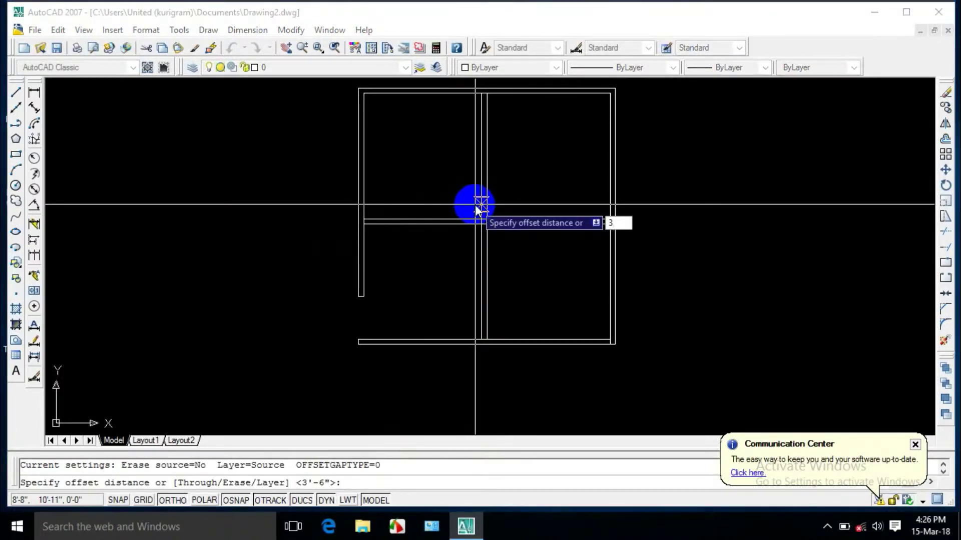
type("'")
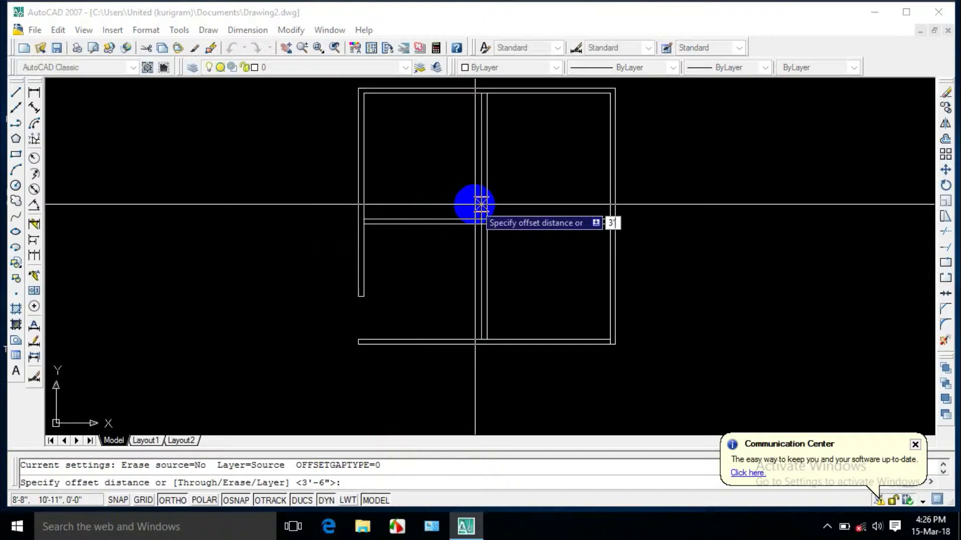
type("4")
key("Return")
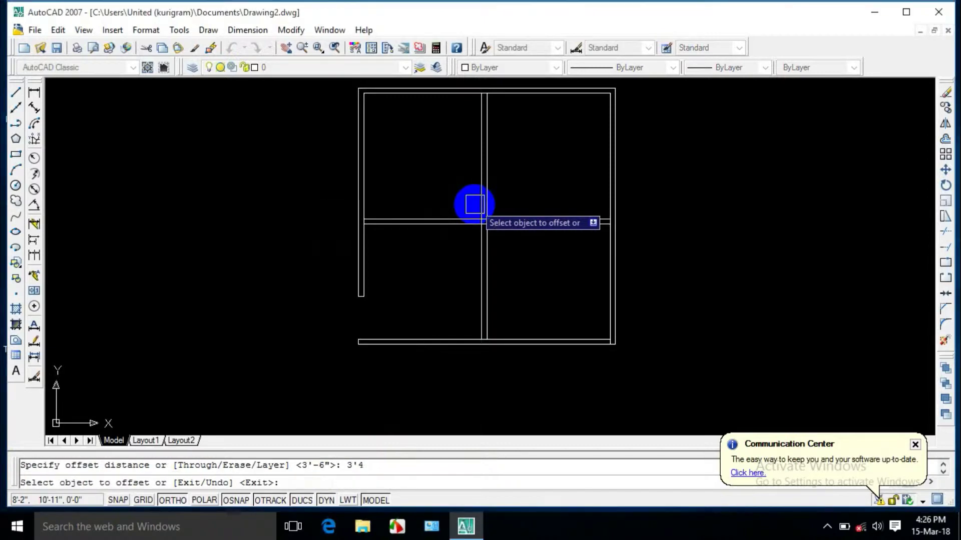
left_click(472, 200)
left_click(442, 204)
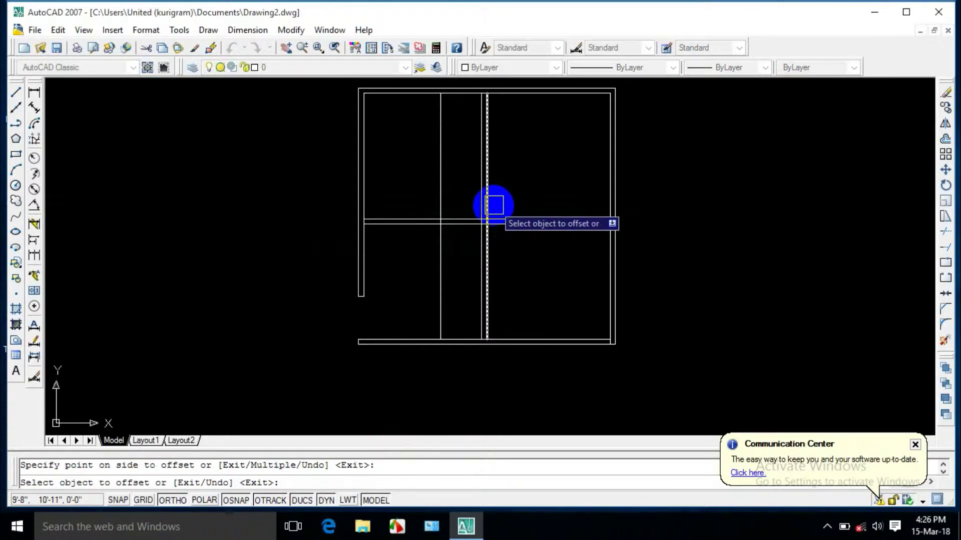
left_click(494, 204)
left_click(505, 198)
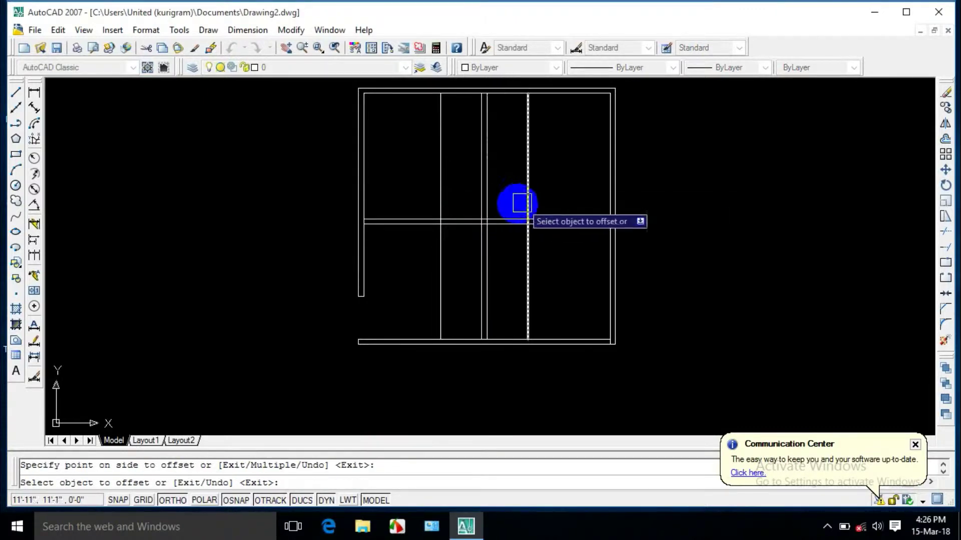
key("Return")
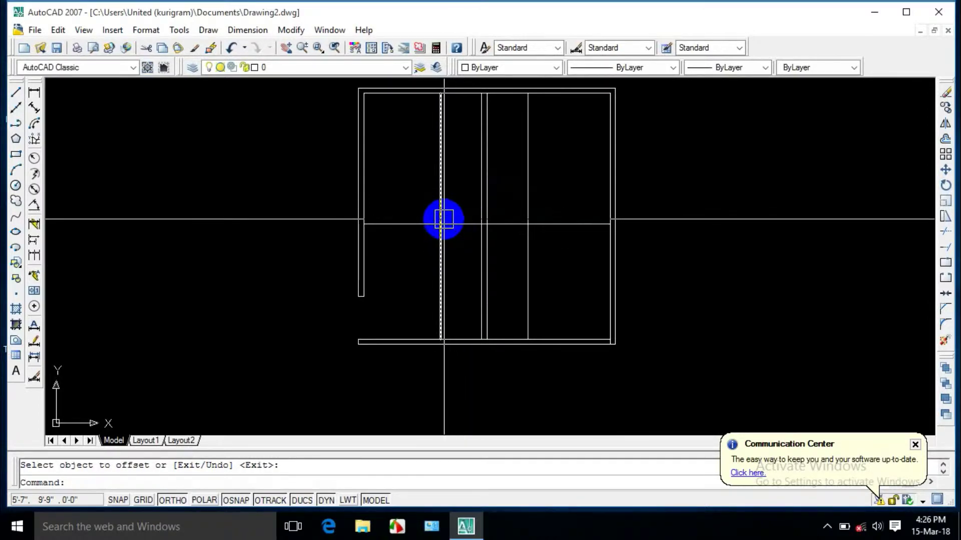
- Trim the left door gap into the horizontal partition and remove the left guide line
type("tr")
key("Return")
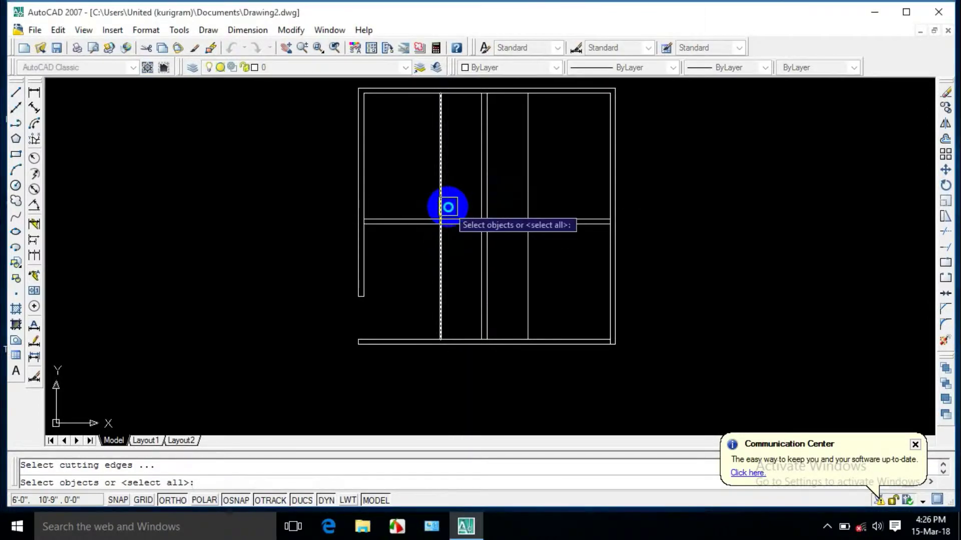
key("Return")
left_click(439, 195)
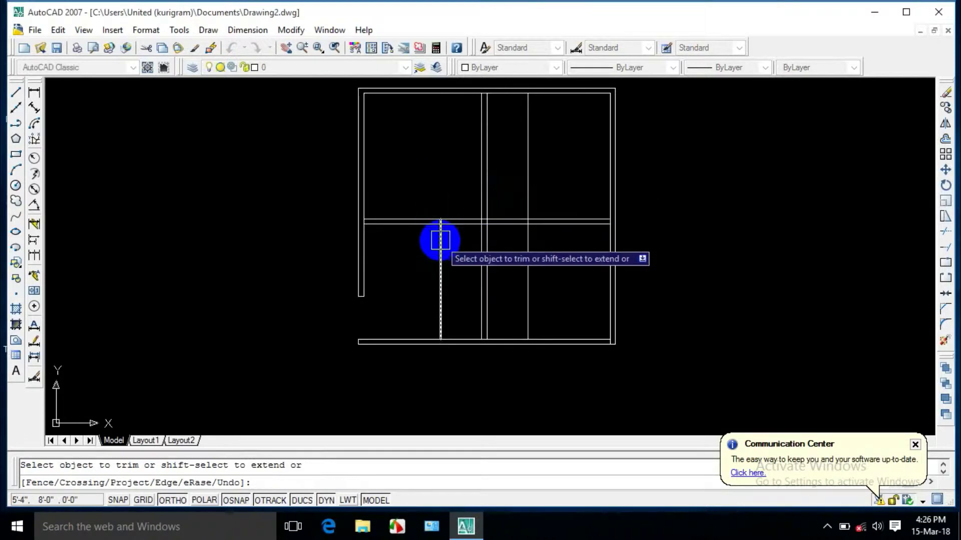
left_click(455, 213)
left_click(457, 232)
left_click(440, 258)
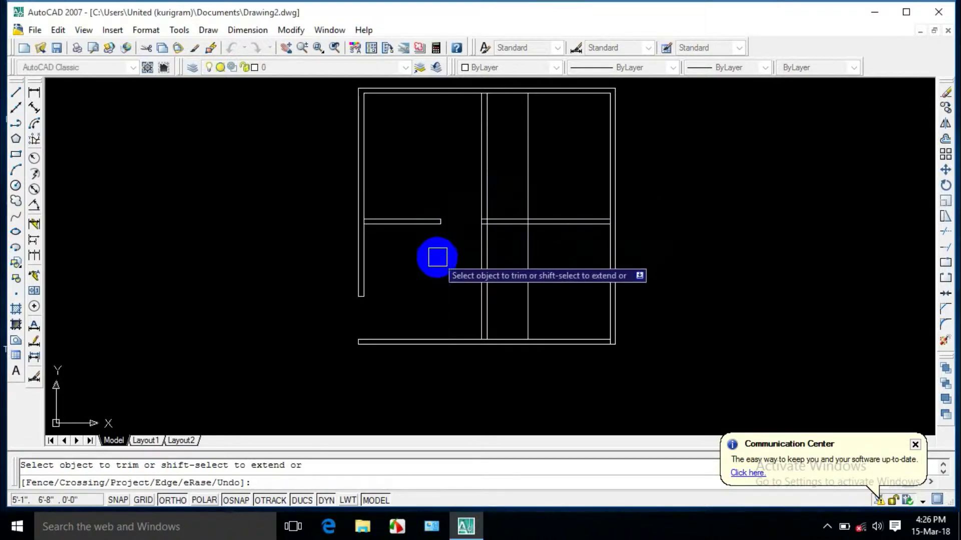
- Trim the right door gap into the partition and remove the right guide line
left_click(523, 183)
left_click(505, 201)
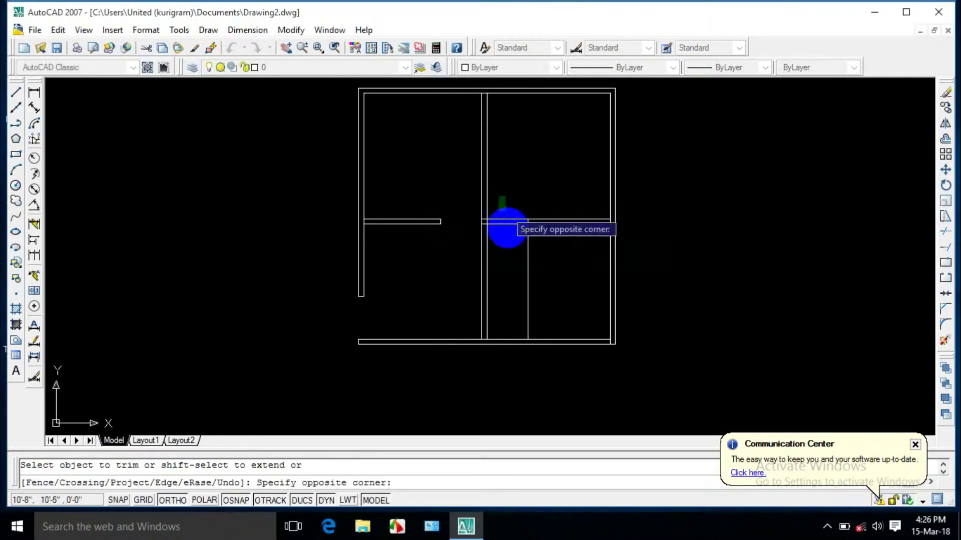
left_click(511, 237)
left_click(521, 258)
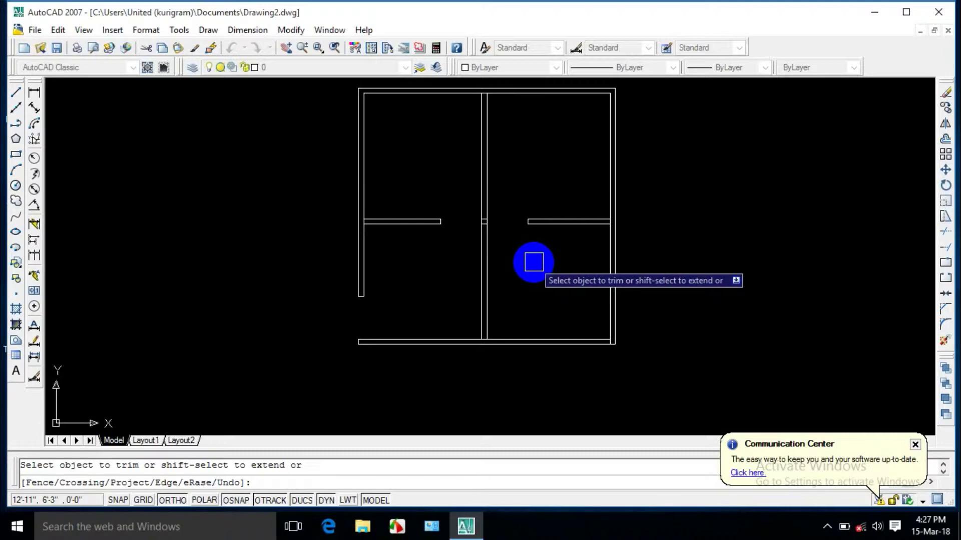
key("Escape")
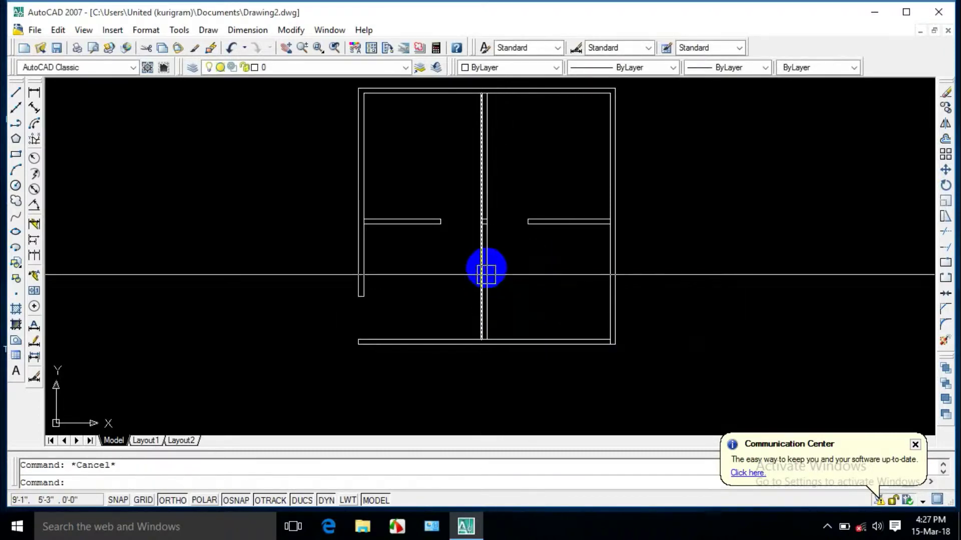
middle_click_drag(494, 225, 502, 255)
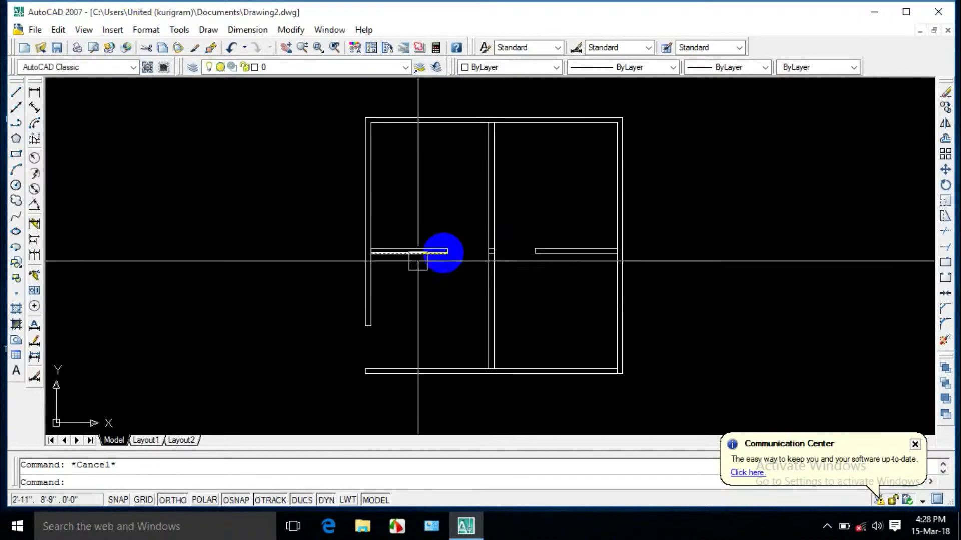
- Window-select the small stray line piece beside the central wall and erase it
scroll(483, 244, "up", 3)
scroll(483, 244, "up", 2)
left_click(494, 245)
left_click(523, 259)
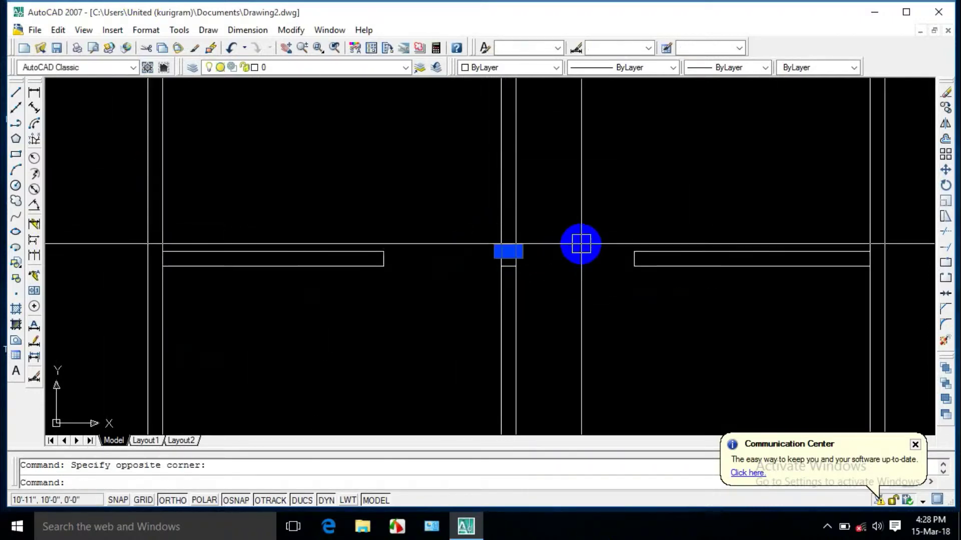
key("Escape")
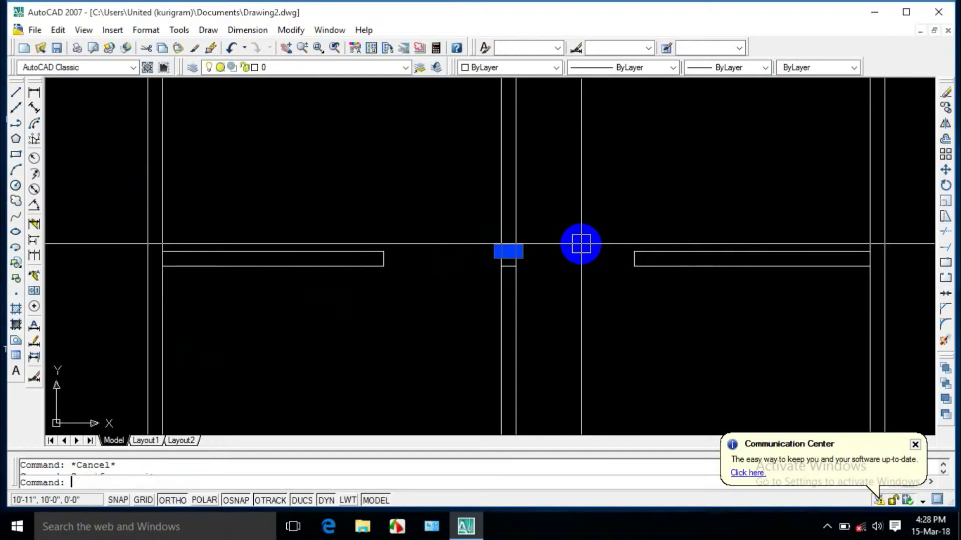
key("Delete")
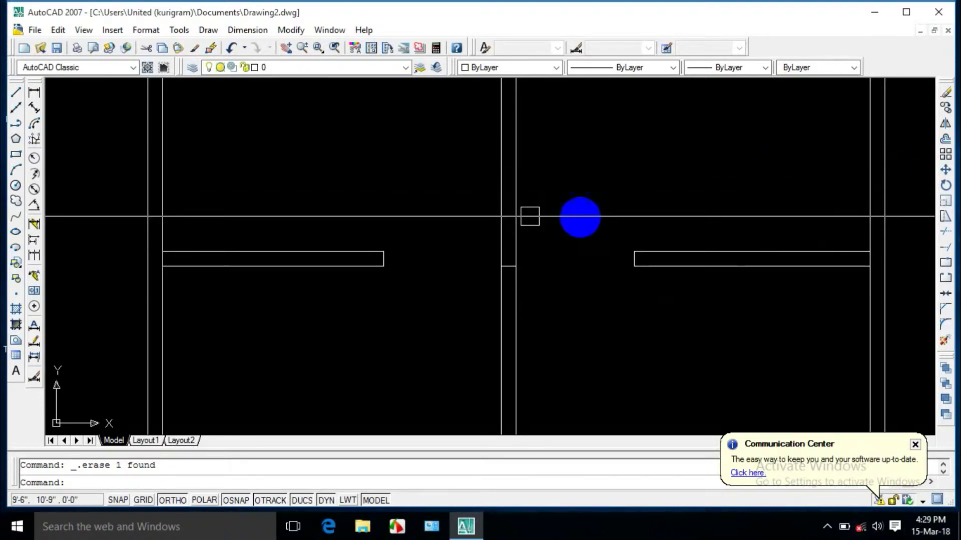
scroll(587, 200, "down", 5)
scroll(608, 207, "up", 4)
scroll(601, 222, "down", 3)
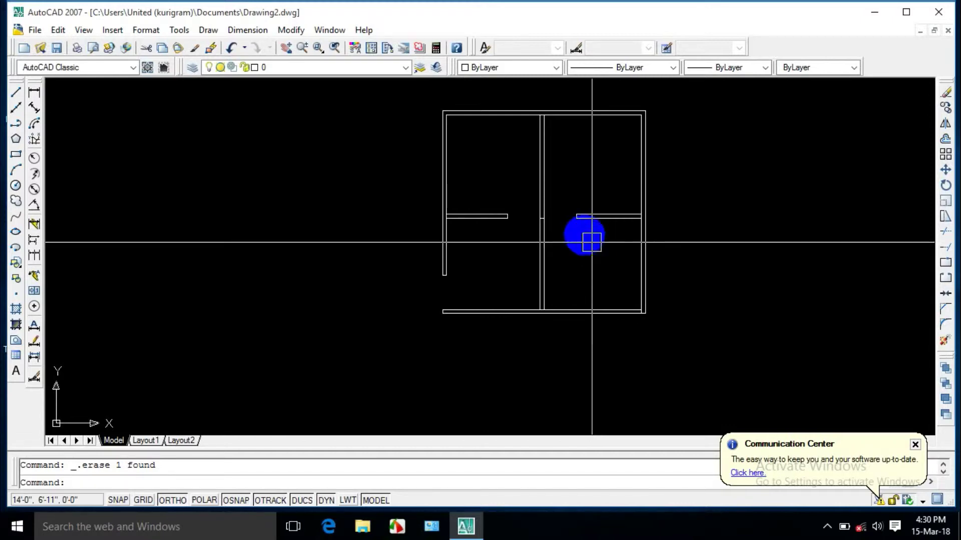
key("Escape")
scroll(544, 190, "down", 4)
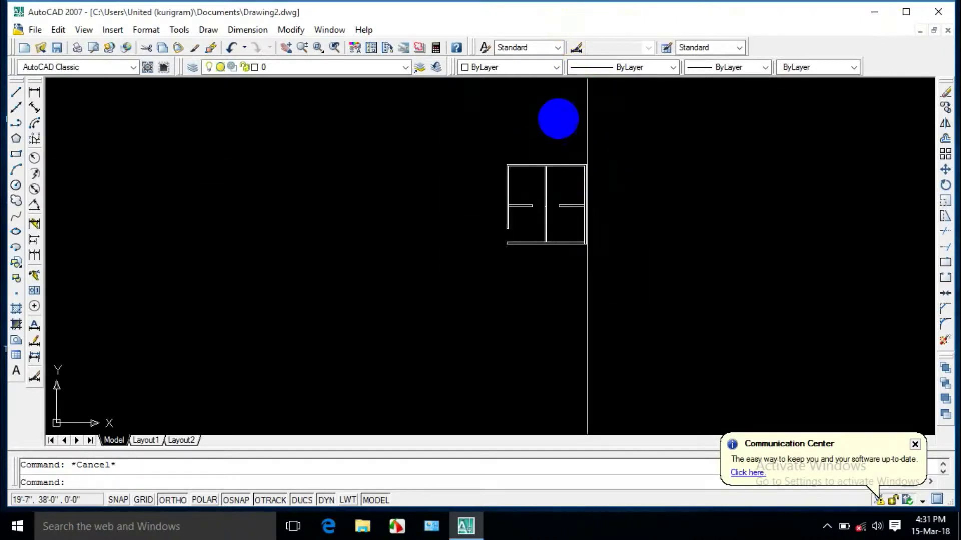
scroll(524, 176, "up", 2)
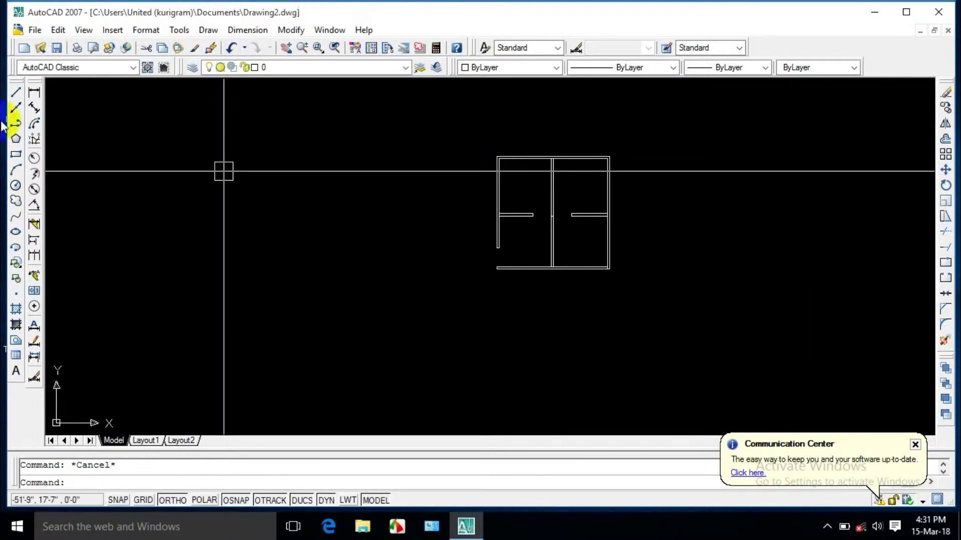
scroll(565, 220, "up", 3)
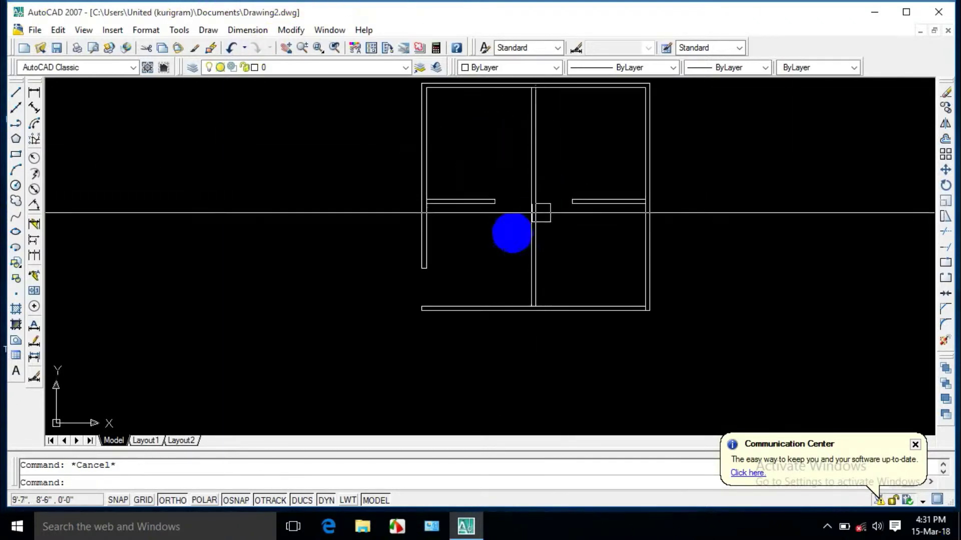
scroll(543, 206, "down", 2)
scroll(546, 203, "up", 3)
scroll(528, 284, "up", 2)
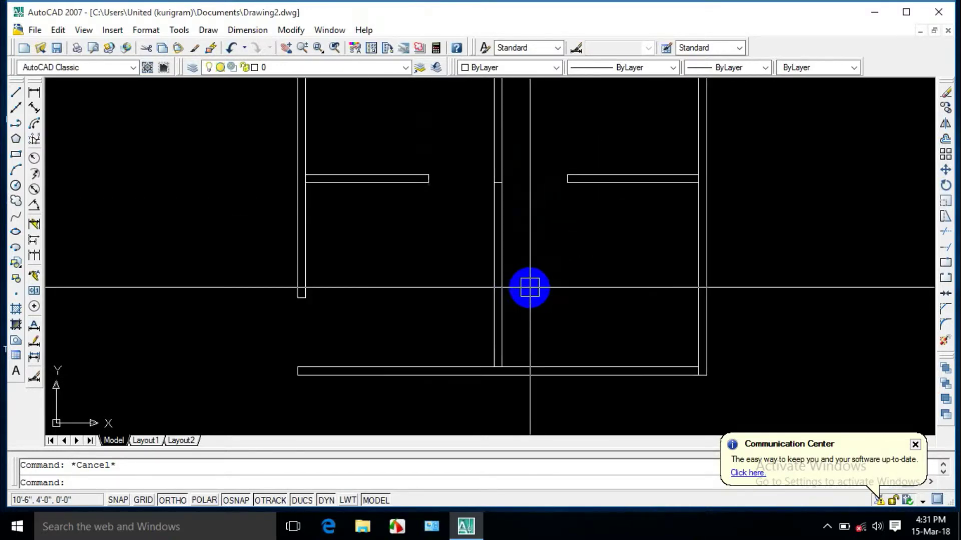
scroll(522, 279, "down", 2)
scroll(514, 273, "up", 2)
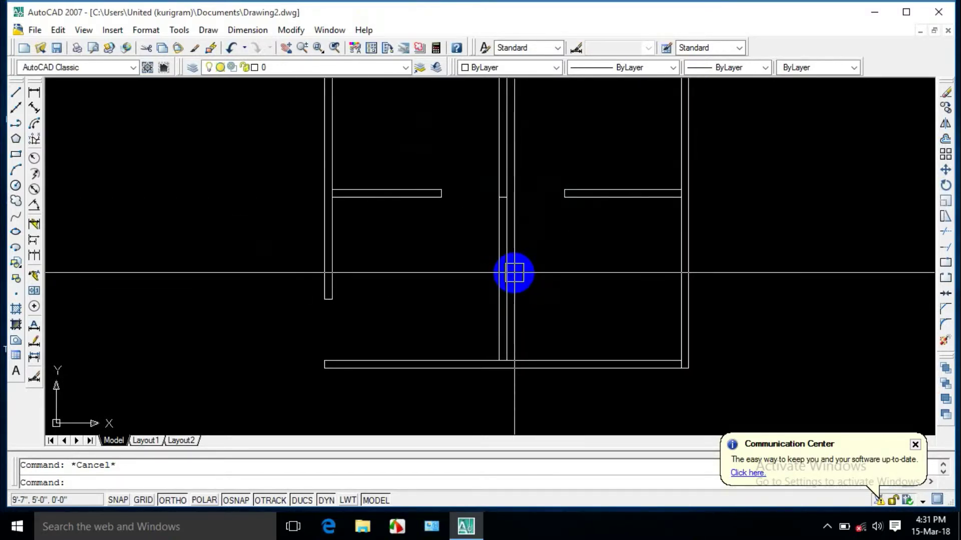
scroll(450, 285, "down", 4)
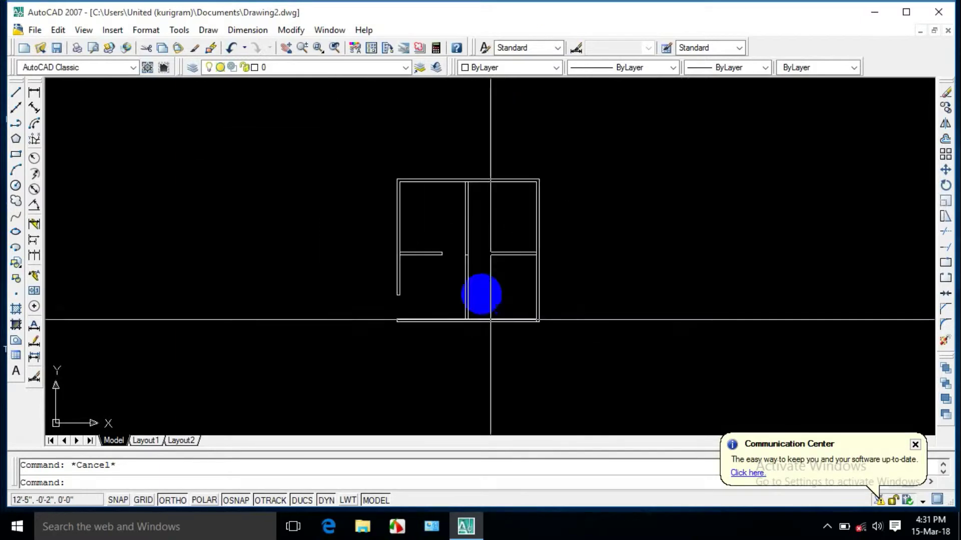
scroll(425, 225, "up", 2)
scroll(543, 440, "up", 3)
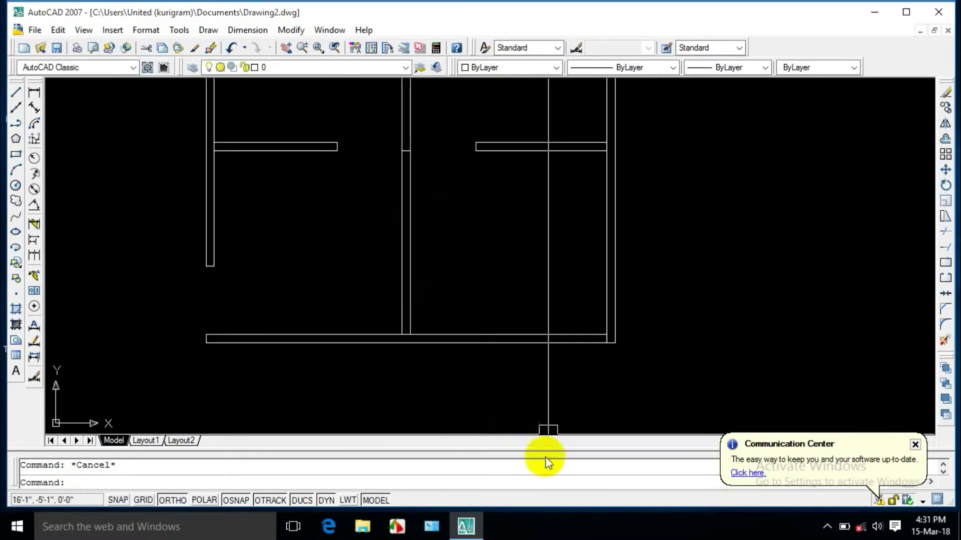
scroll(527, 293, "down", 4)
scroll(527, 270, "up", 2)
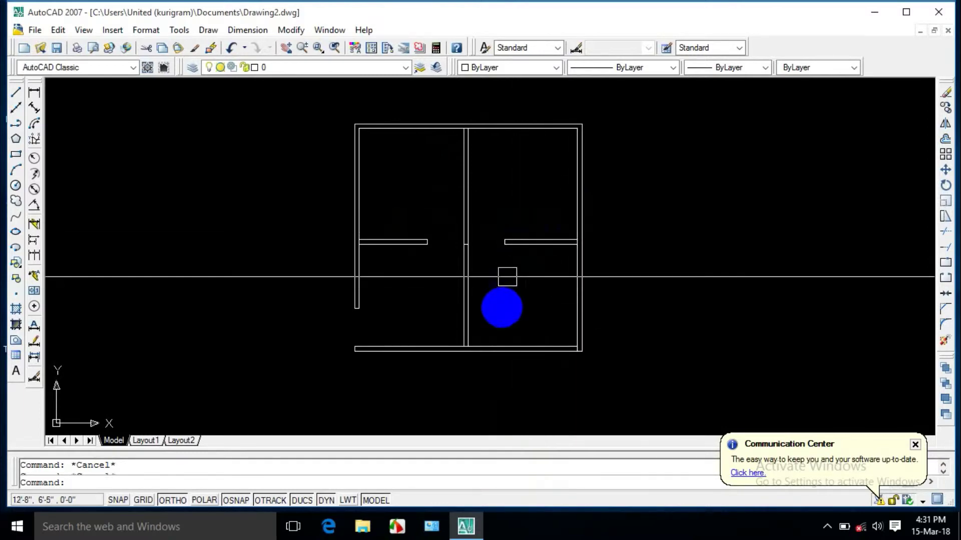
scroll(465, 300, "up", 2)
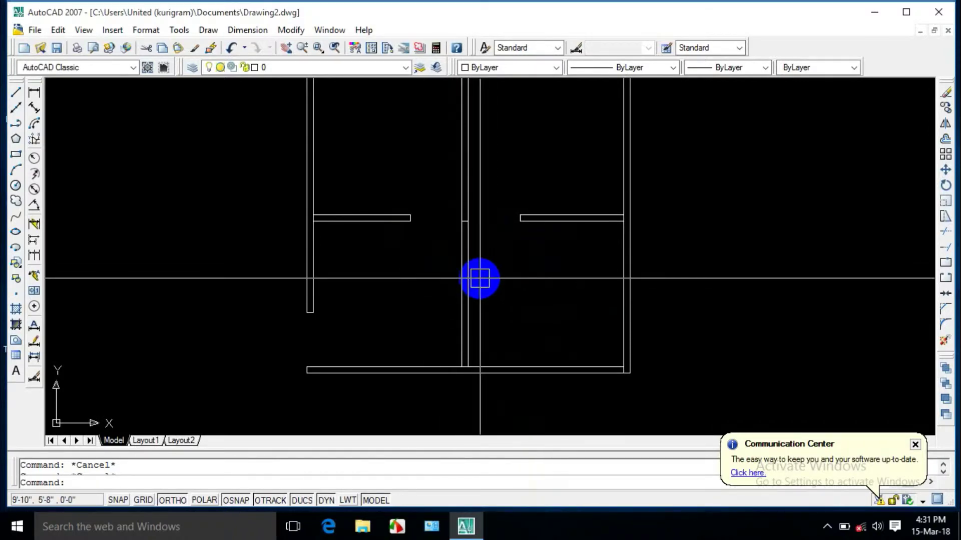
- Trim away the lower segment of the central wall below the partition
type("tr")
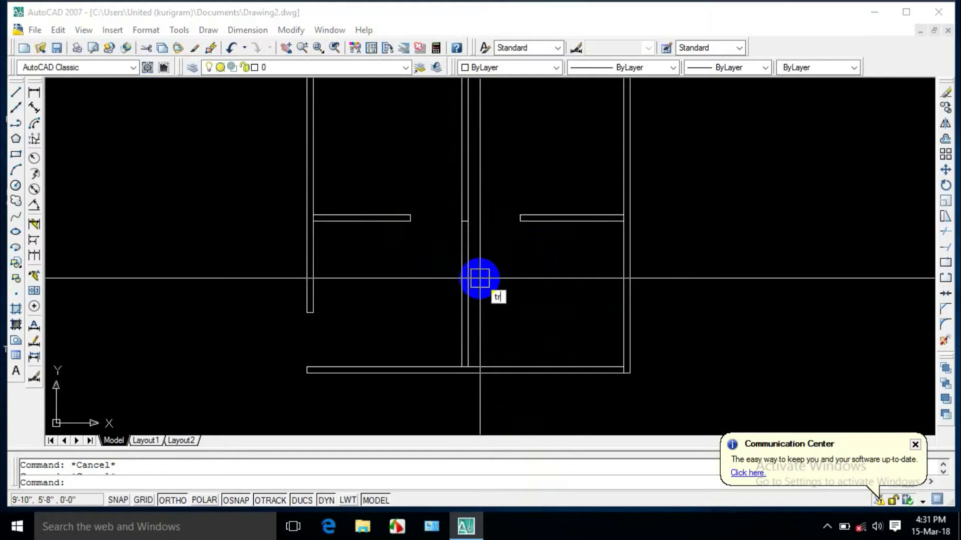
key("Return")
key("Return")
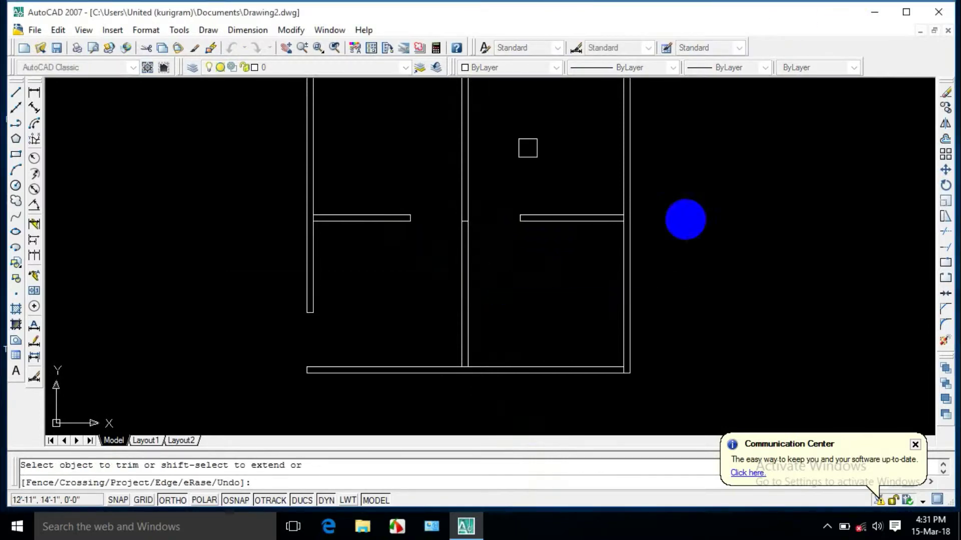
left_click(502, 271)
left_click(453, 283)
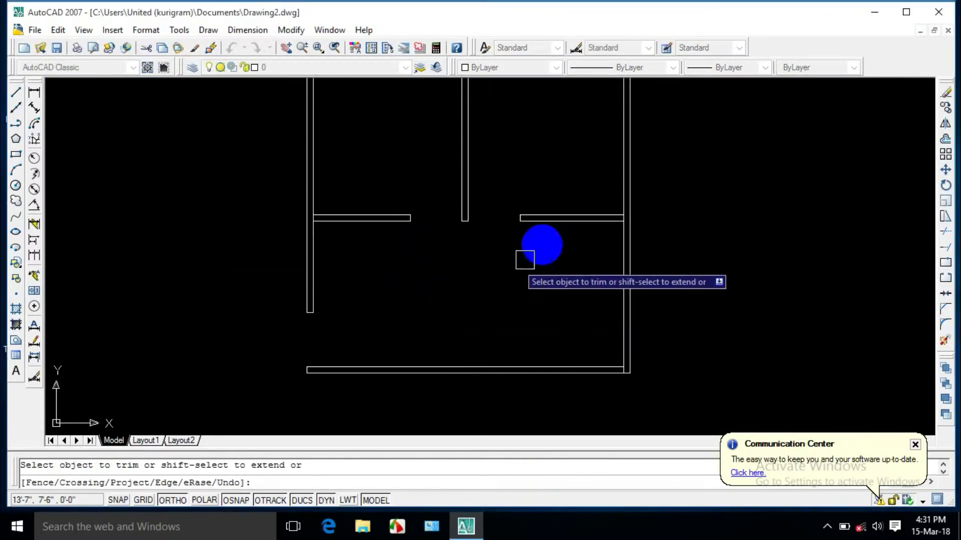
key("Return")
scroll(601, 240, "down", 4)
scroll(559, 189, "up", 6)
key("Escape")
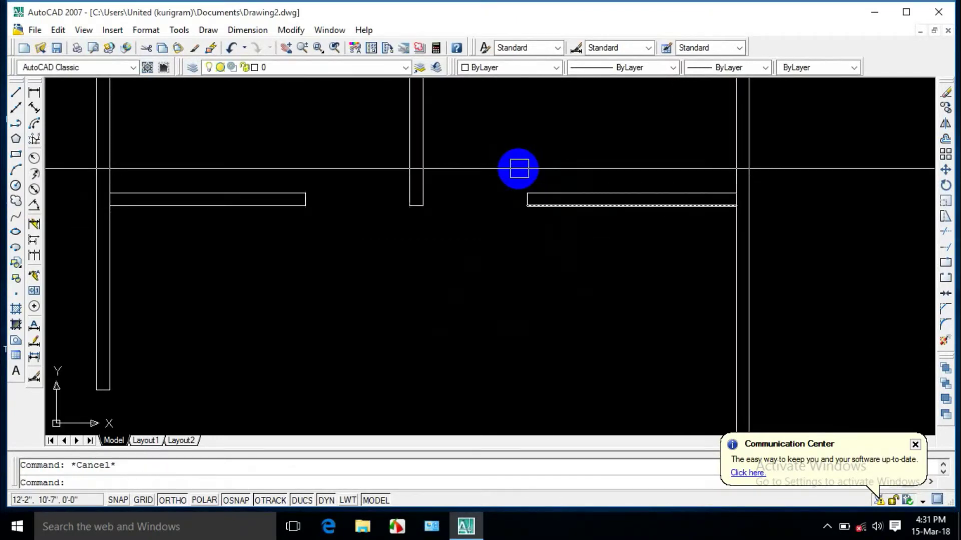
- Extend the right partition's end line down to the bottom wall
left_click(517, 167)
left_click(557, 254)
key("Escape")
scroll(550, 185, "down", 3)
scroll(553, 180, "up", 2)
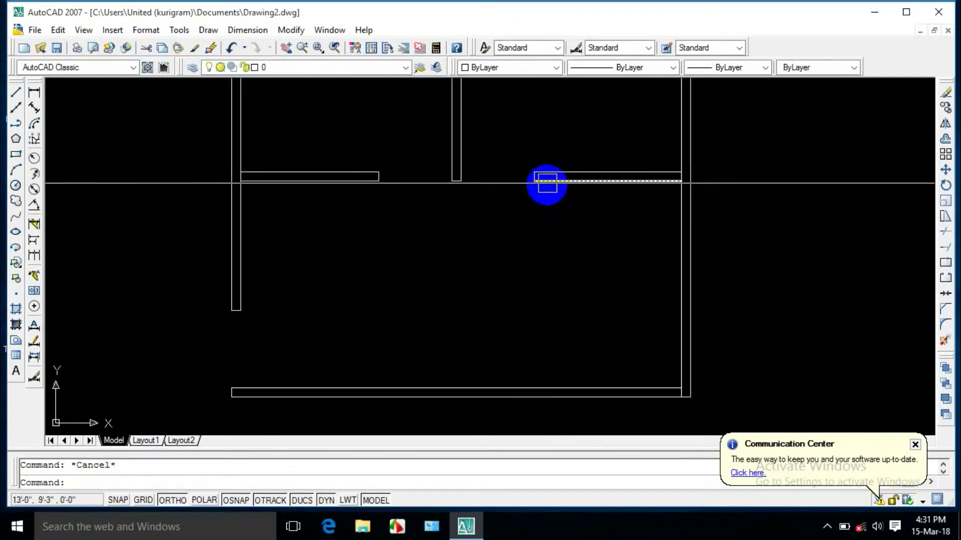
type("ex")
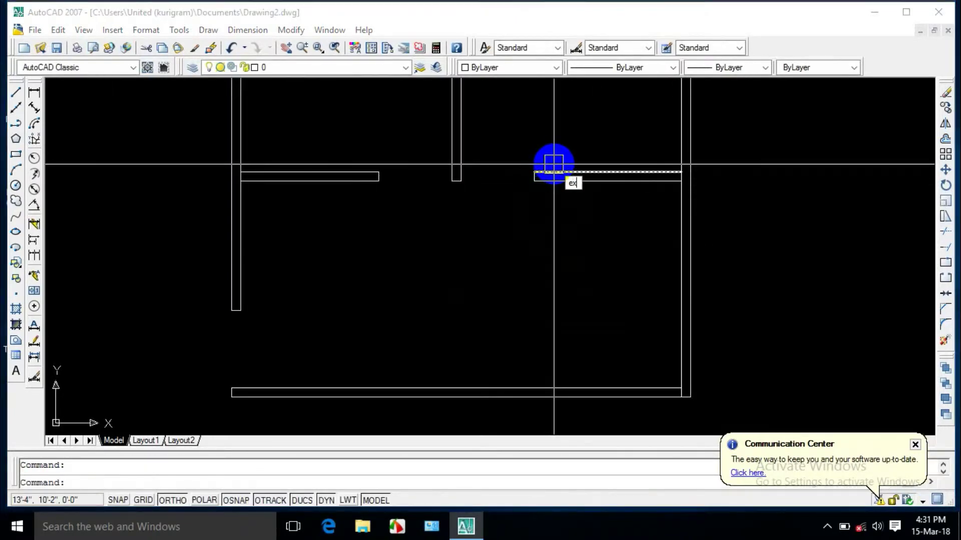
key("Return")
left_click(556, 388)
key("Return")
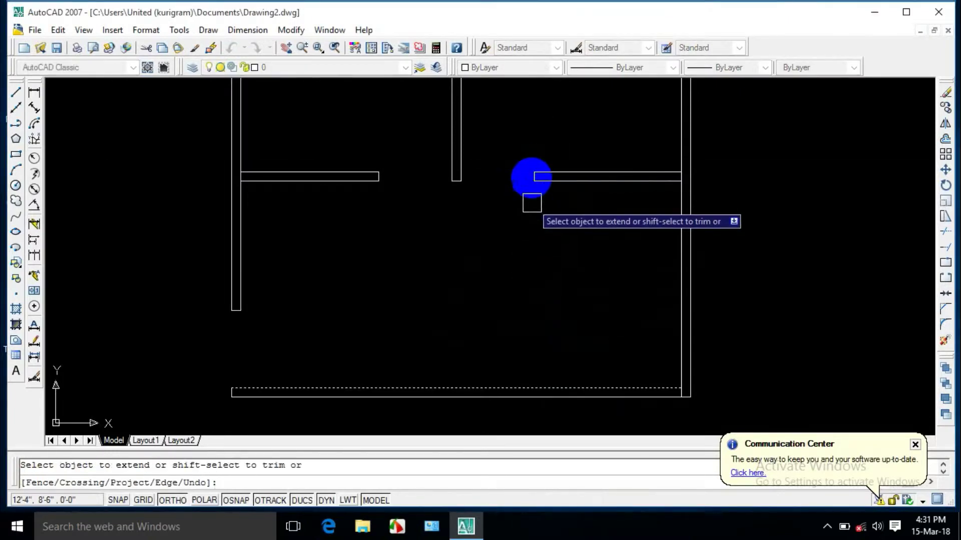
left_click(531, 185)
key("Escape")
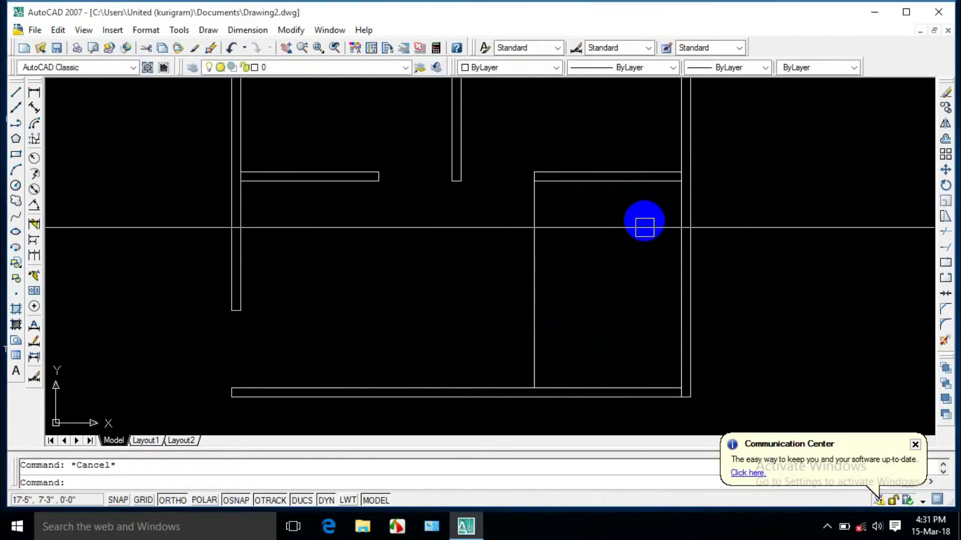
- Offset the new vertical wall line 5 inches to its right
type("o")
key("Return")
type("5")
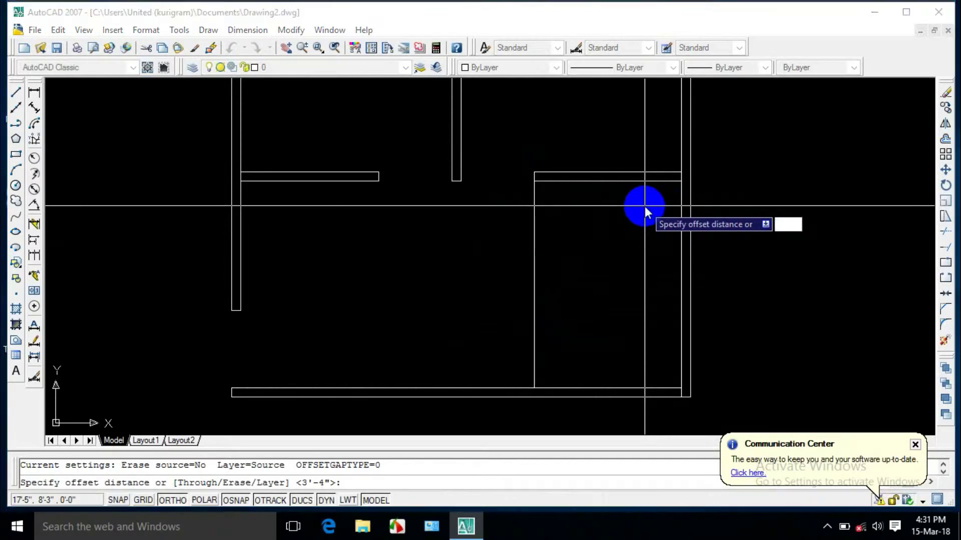
key("Return")
left_click(540, 232)
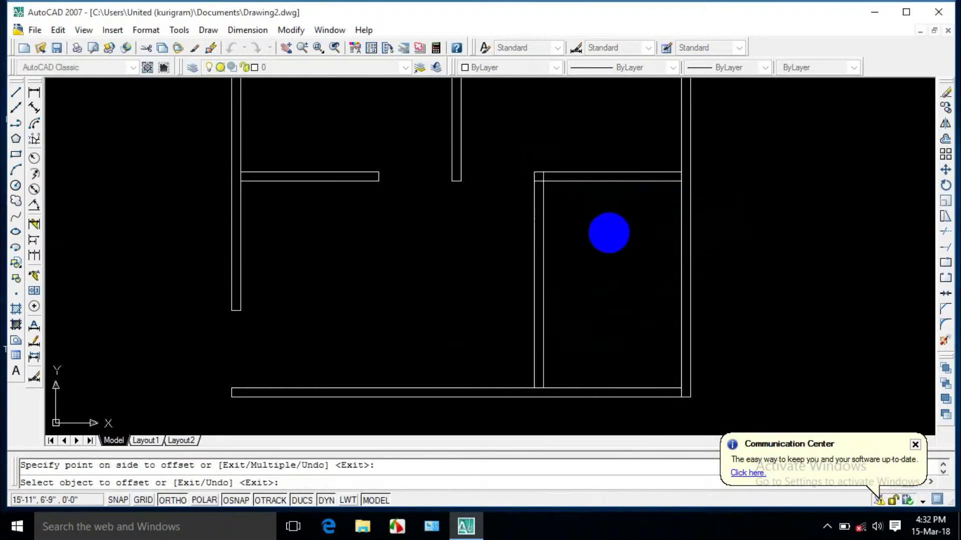
left_click(603, 242)
key("Escape")
key("Escape")
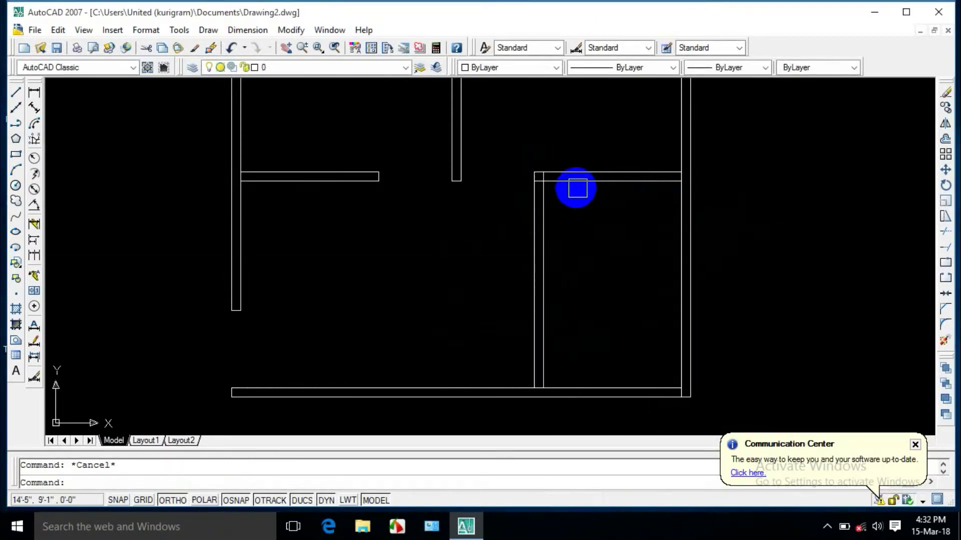
scroll(576, 209, "down", 2)
scroll(568, 204, "up", 2)
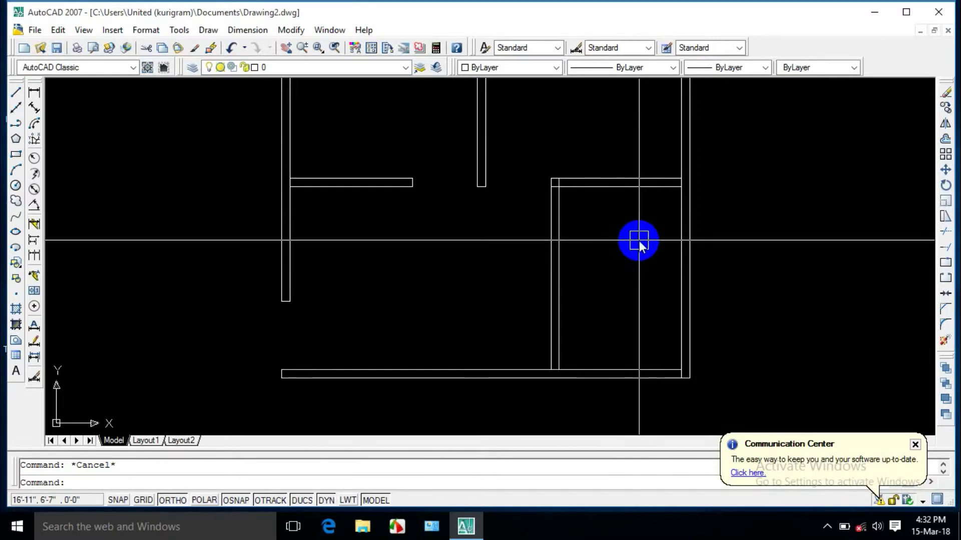
- Copy the right partition's lower line 30 inches downward
type("o")
key("Return")
type("30")
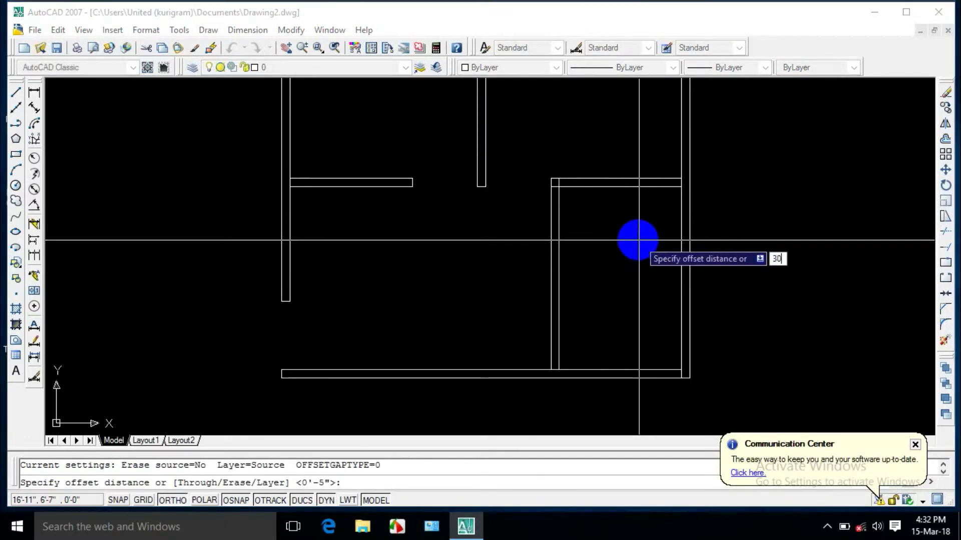
key("Return")
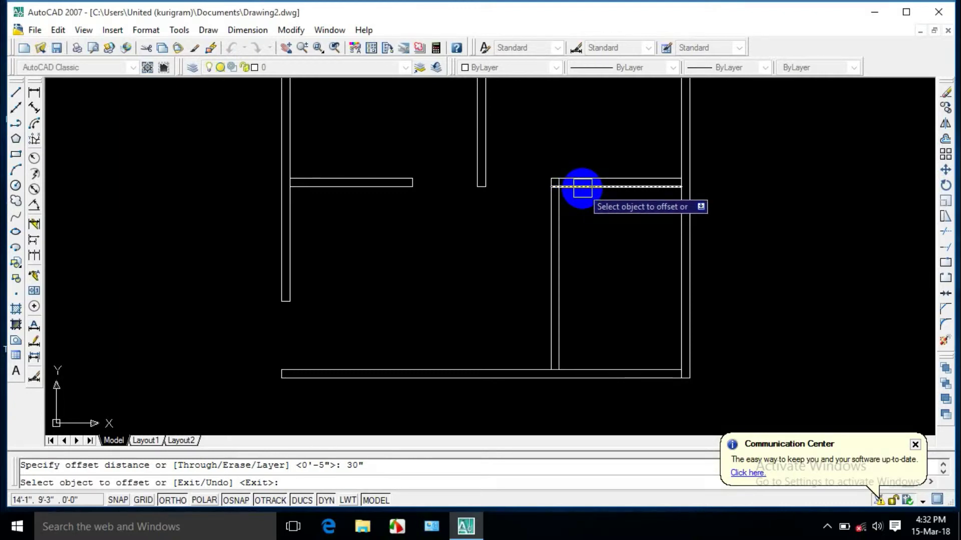
left_click(581, 187)
left_click(568, 247)
scroll(597, 225, "up", 2)
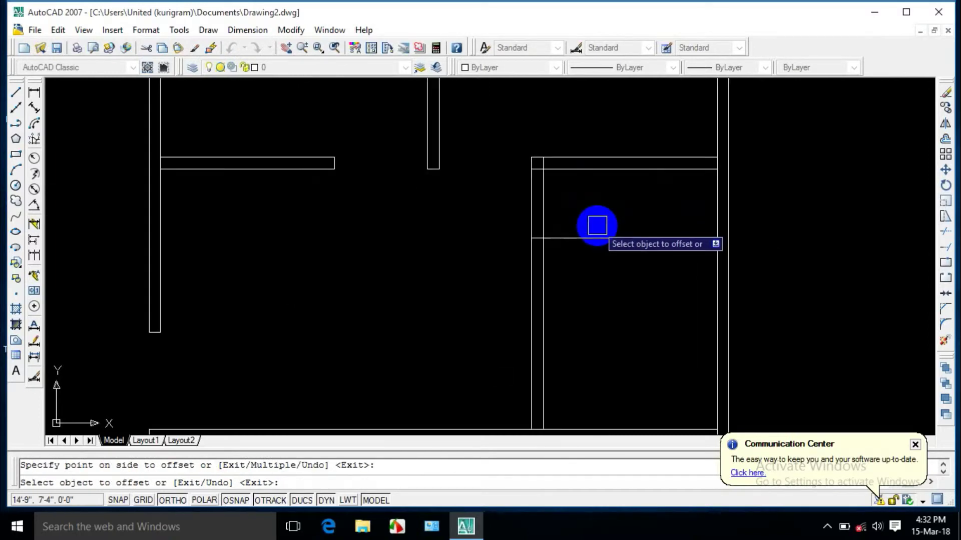
- Trim two wall lines near the right partition to open a gap
key("Escape")
type("tr")
key("Return")
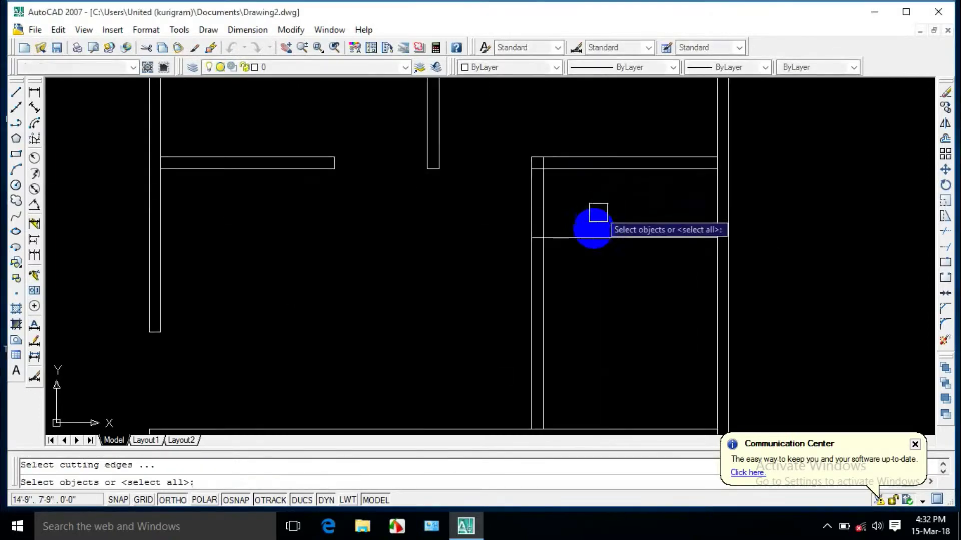
key("Return")
left_click(598, 237)
left_click(532, 205)
key("Escape")
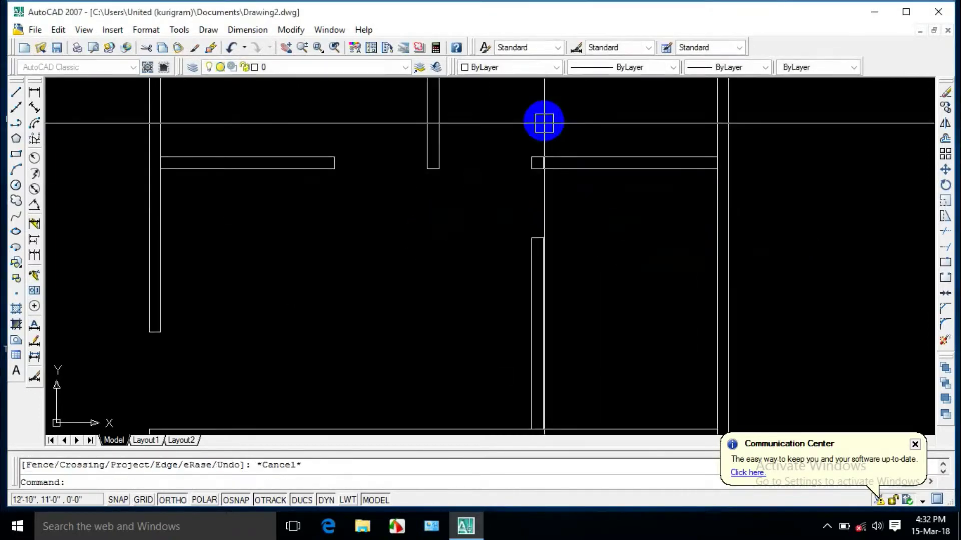
- Window-select the small wall stub at the upper right partition's left end and delete it
left_click(560, 145)
left_click(536, 152)
left_click(541, 133)
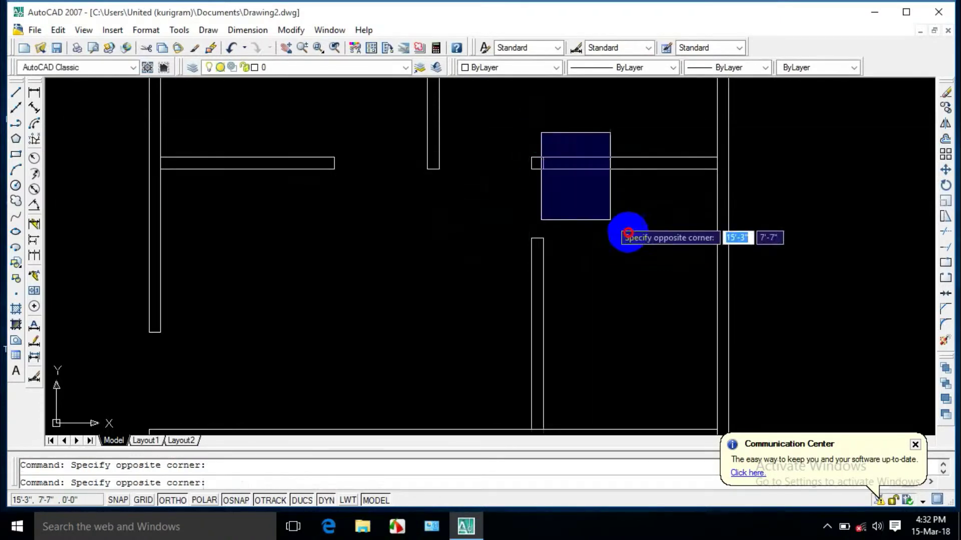
left_click(628, 233)
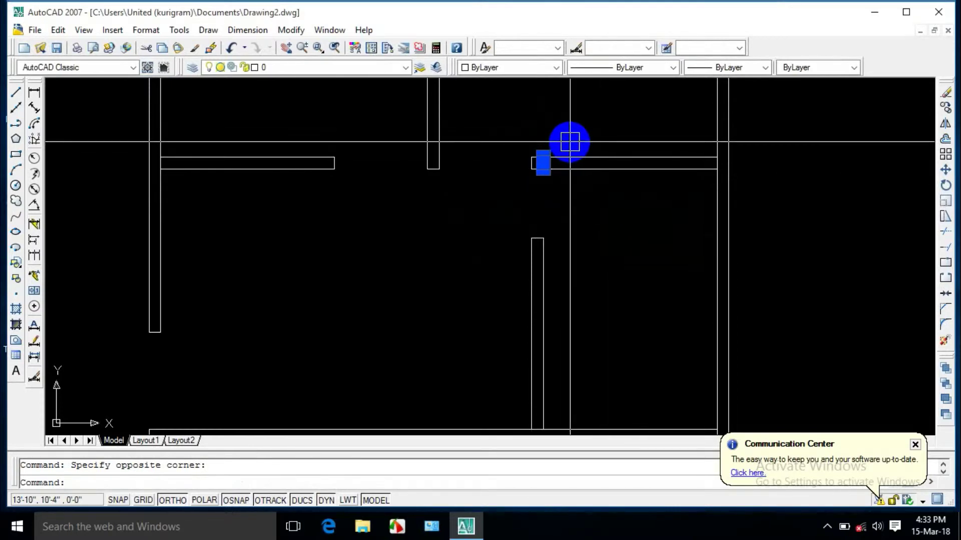
key("Delete")
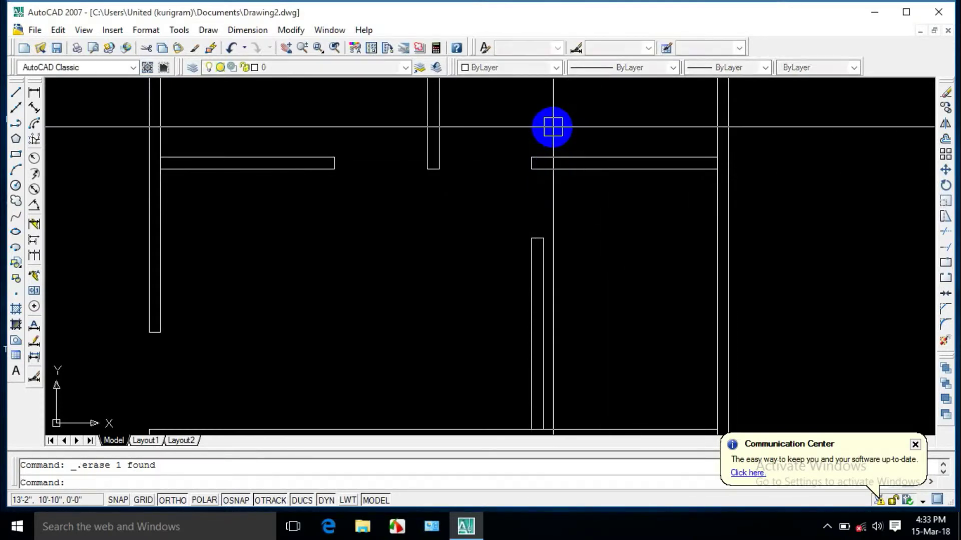
scroll(552, 127, "down", 4)
scroll(555, 120, "up", 1)
key("Escape")
scroll(563, 145, "up", 2)
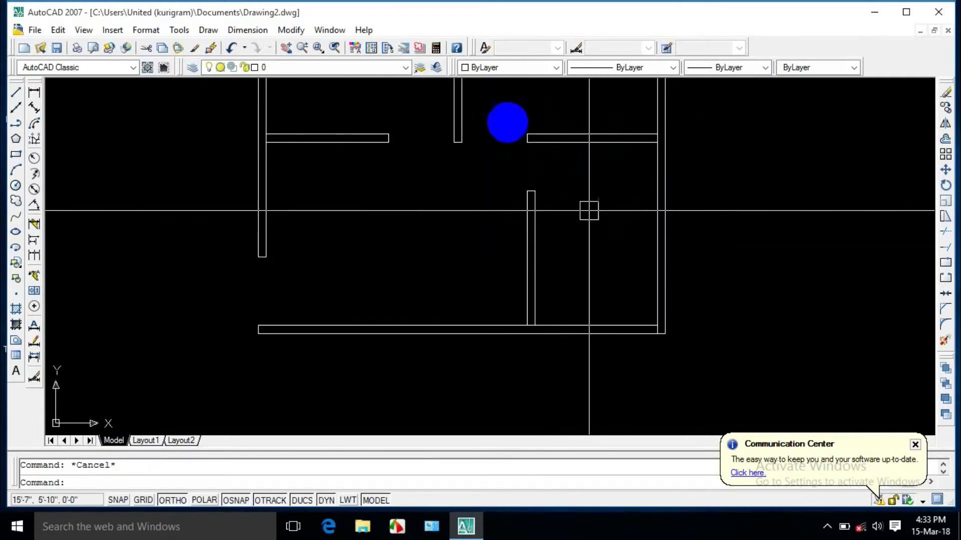
left_click(33, 95)
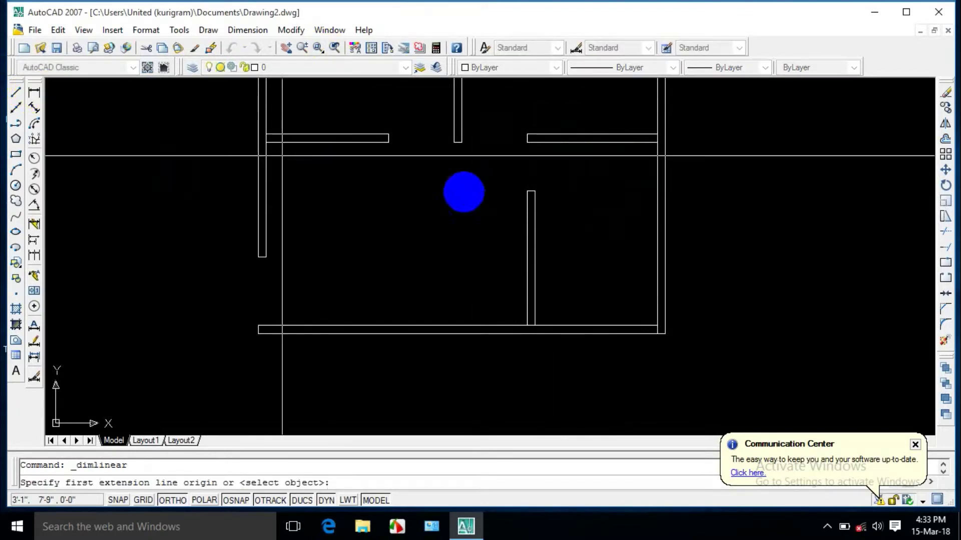
left_click(592, 142)
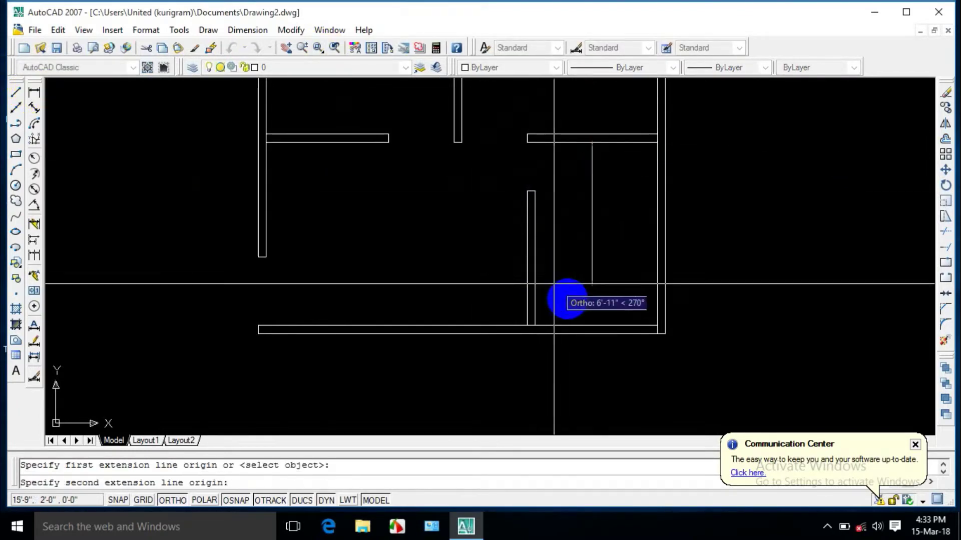
left_click(592, 326)
left_click(598, 275)
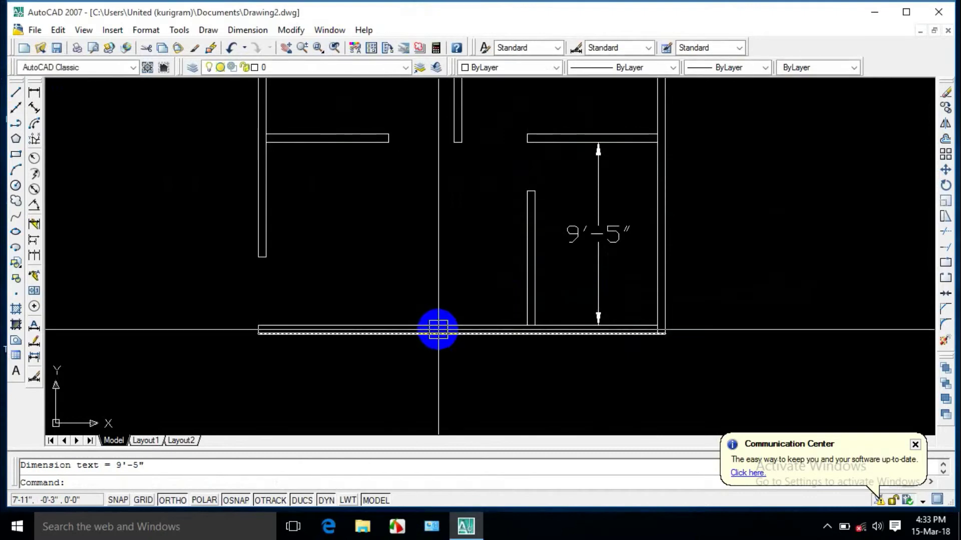
left_click(624, 188)
left_click(579, 243)
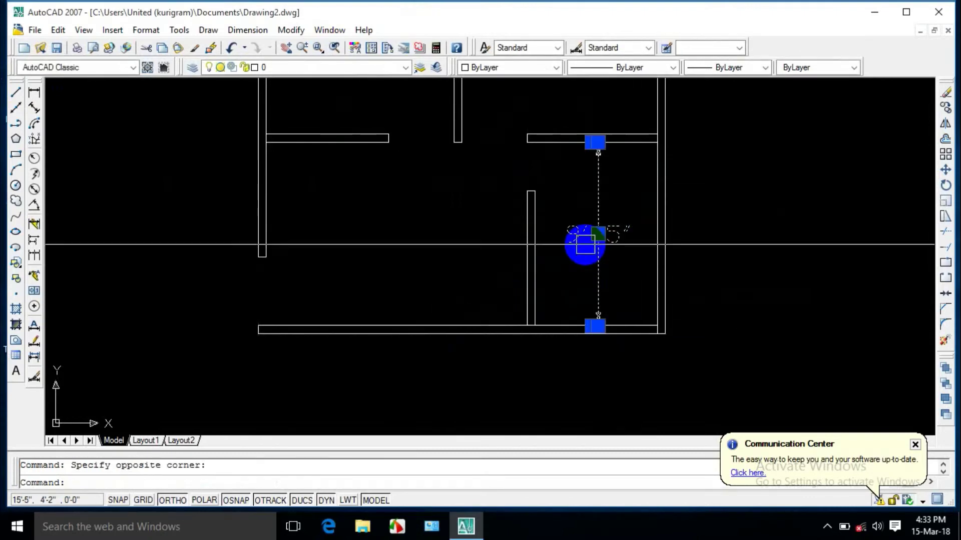
key("Delete")
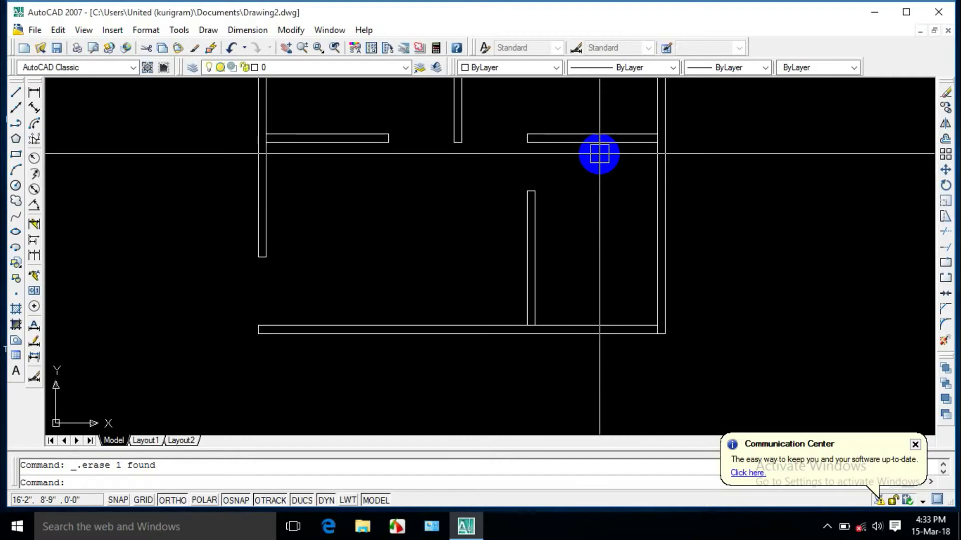
- Offset the upper right wall line 5' downward across the right room
key("Escape")
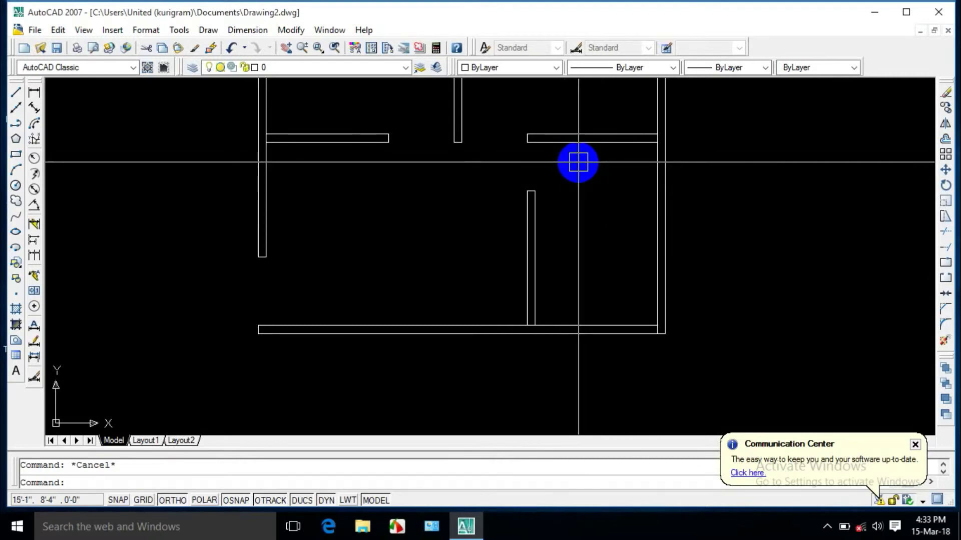
type("o")
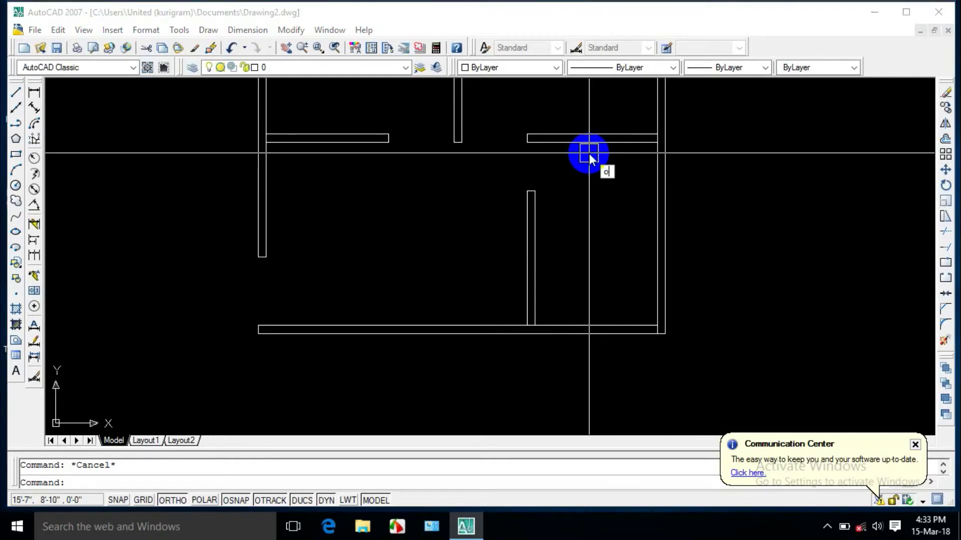
key("Return")
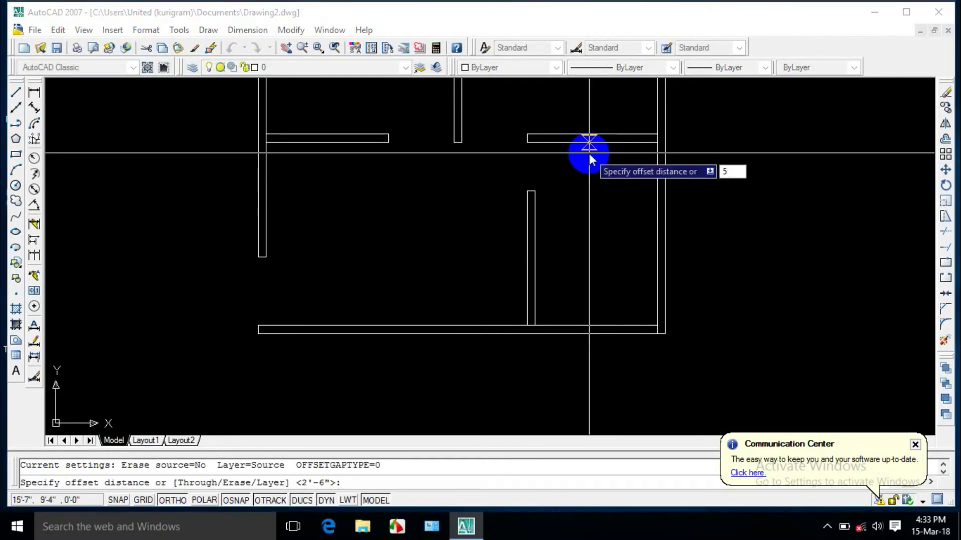
type("5'")
key("Return")
left_click(583, 141)
left_click(620, 220)
key("Escape")
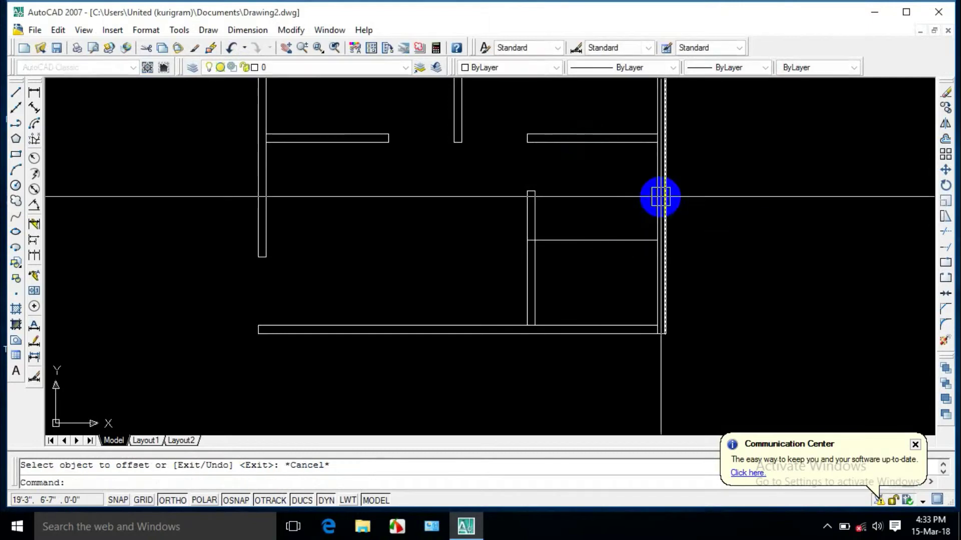
scroll(576, 258, "up", 2)
scroll(590, 248, "down", 2)
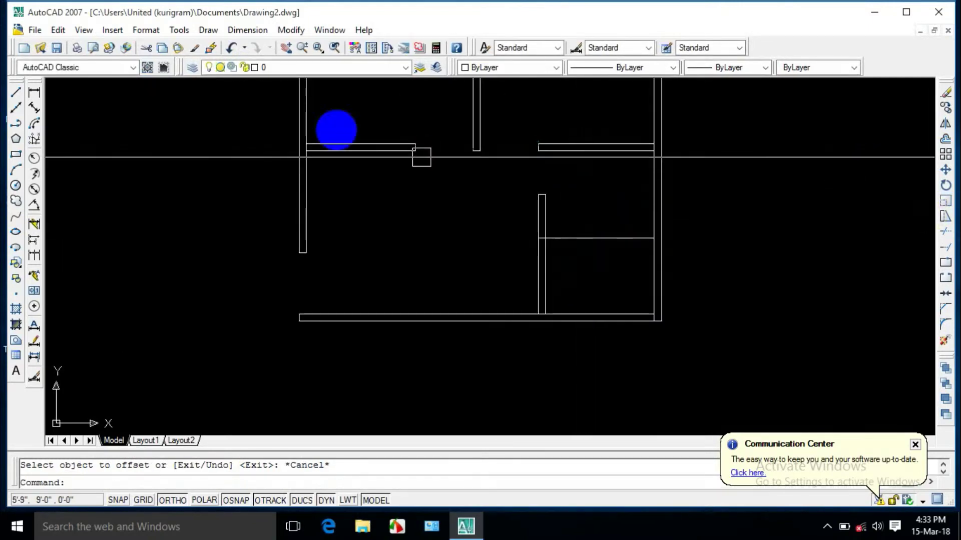
- Erase the misplaced 5' partition line
left_click(34, 92)
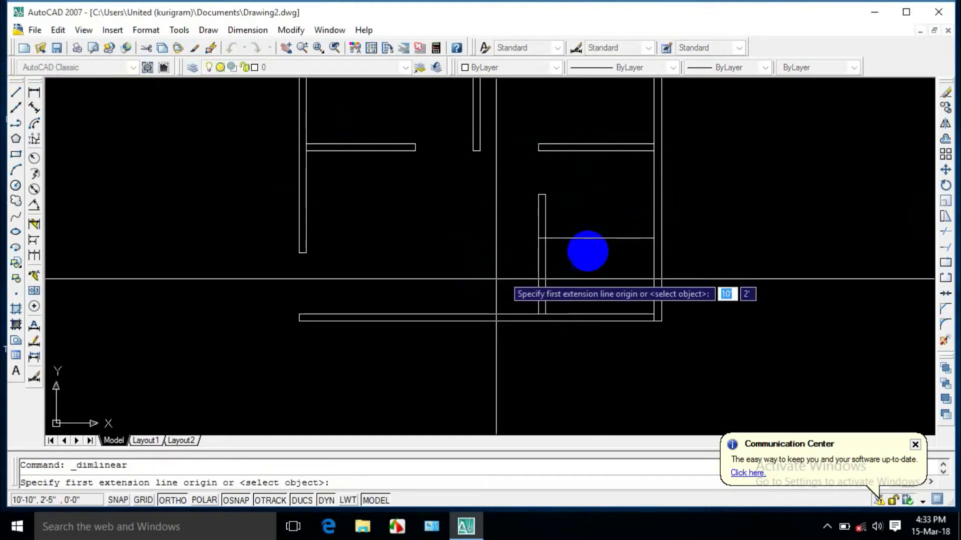
left_click(596, 239)
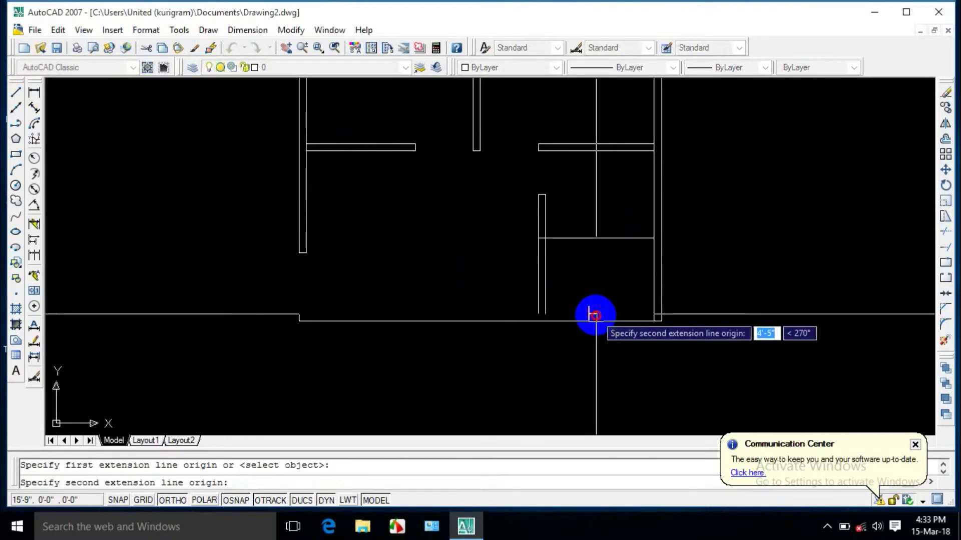
left_click(595, 315)
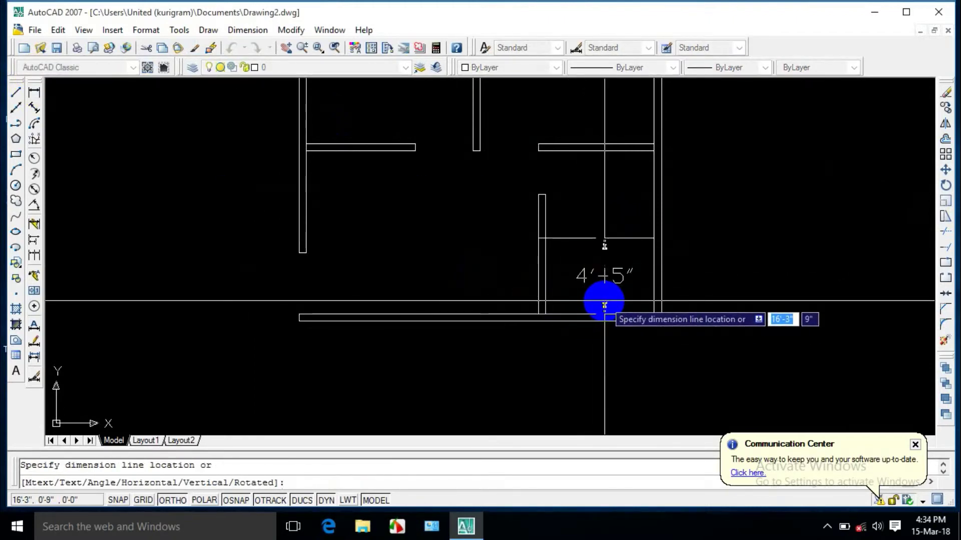
key("Escape")
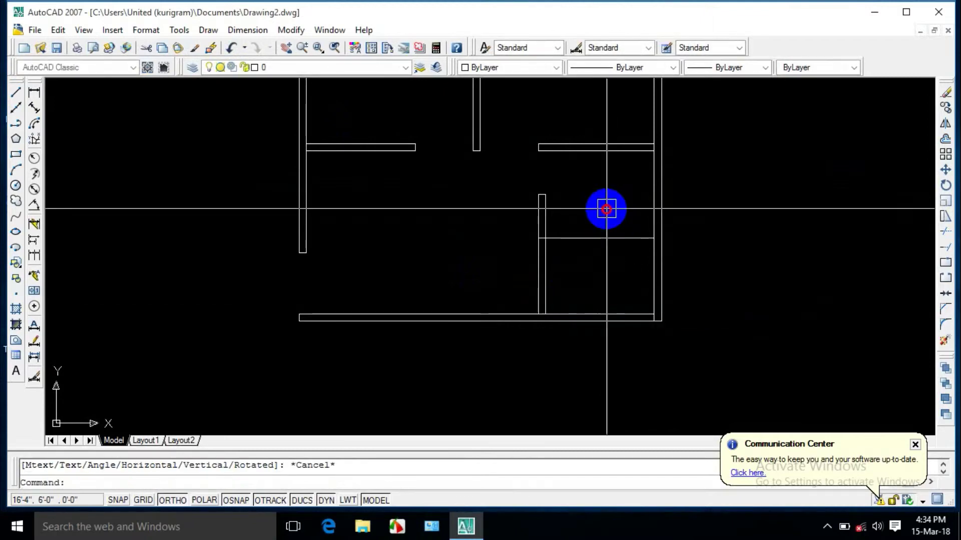
left_click_drag(606, 210, 582, 264)
key("Delete")
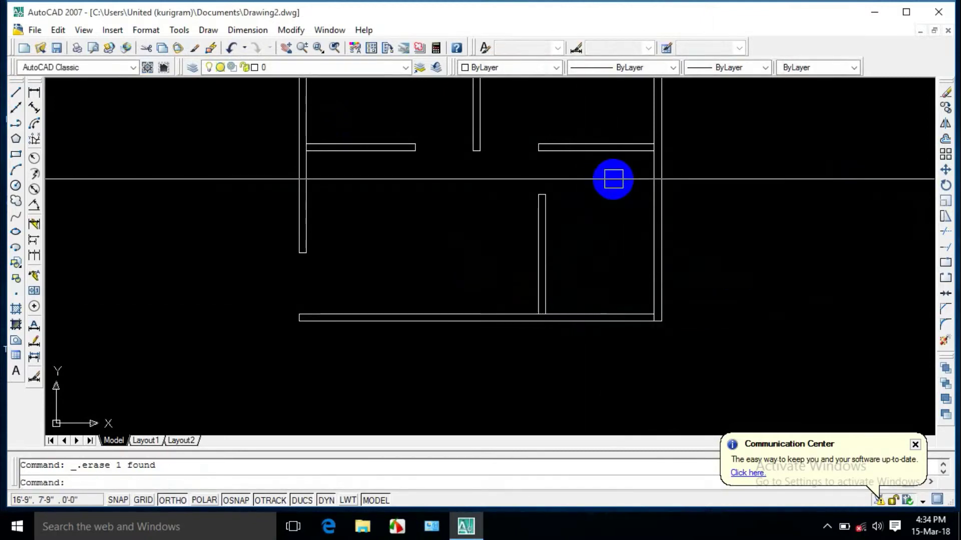
- Offset the upper right wall line 4' downward
type("o")
key("Return")
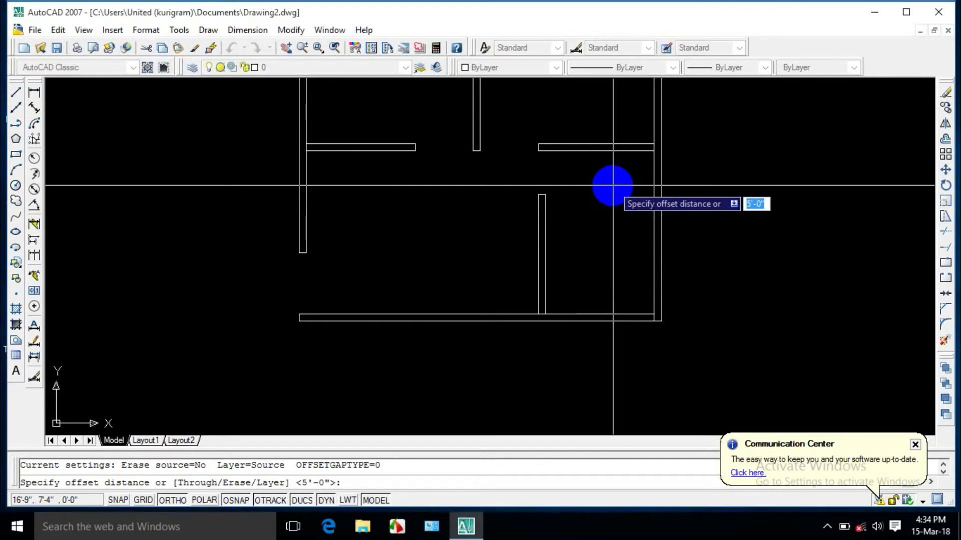
type("4")
key("Return")
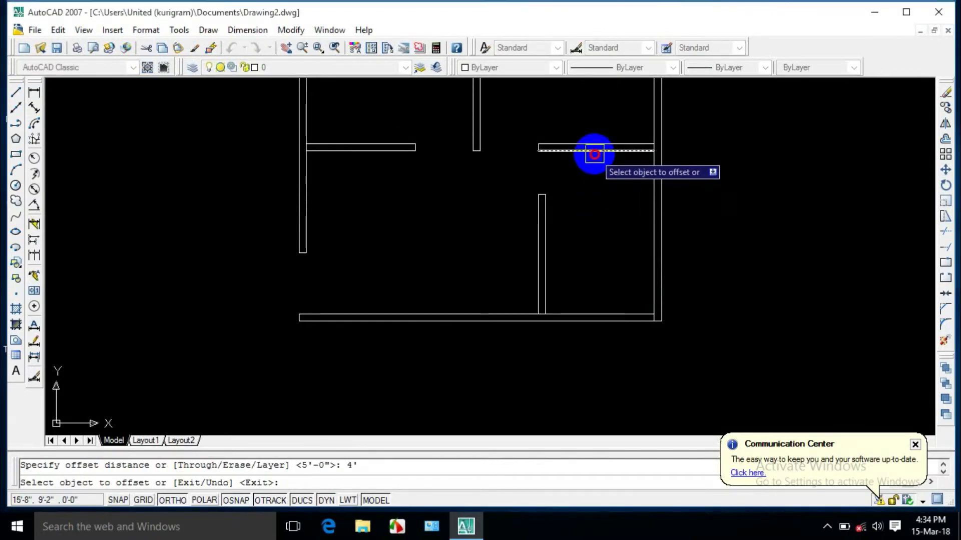
left_click(591, 148)
left_click(616, 230)
key("Escape")
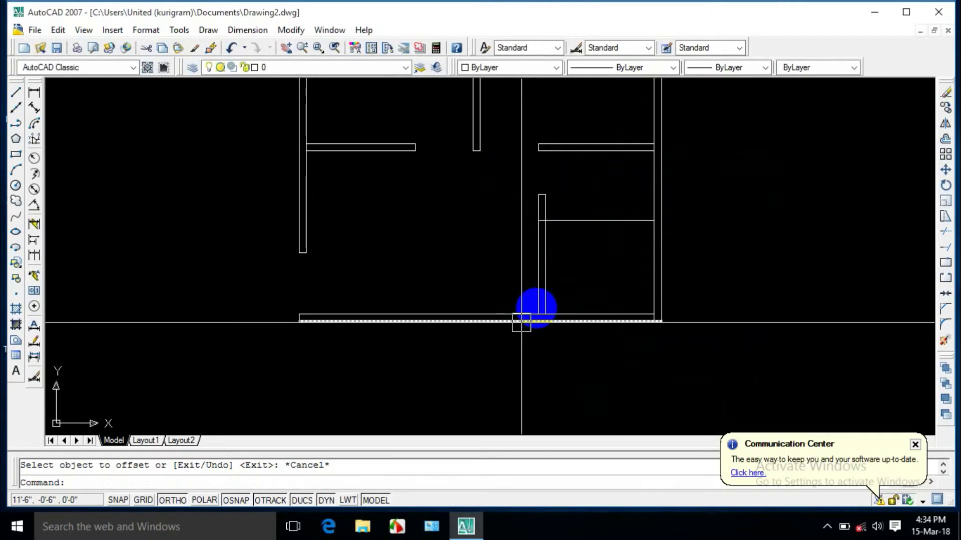
key("Escape")
- Offset the new 4' line 5 inches down to form the partition's second face
type("o")
key("Return")
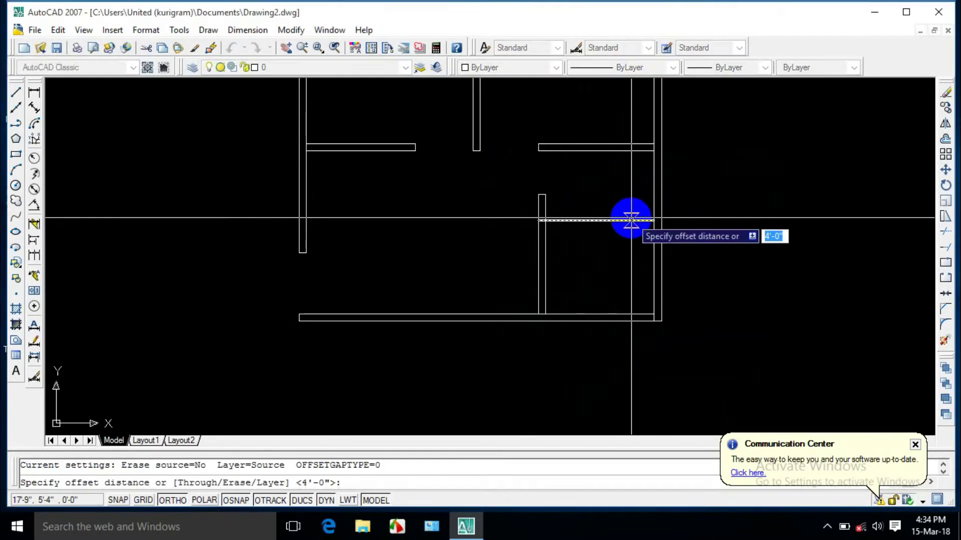
type("5")
key("Return")
left_click(631, 219)
left_click(610, 279)
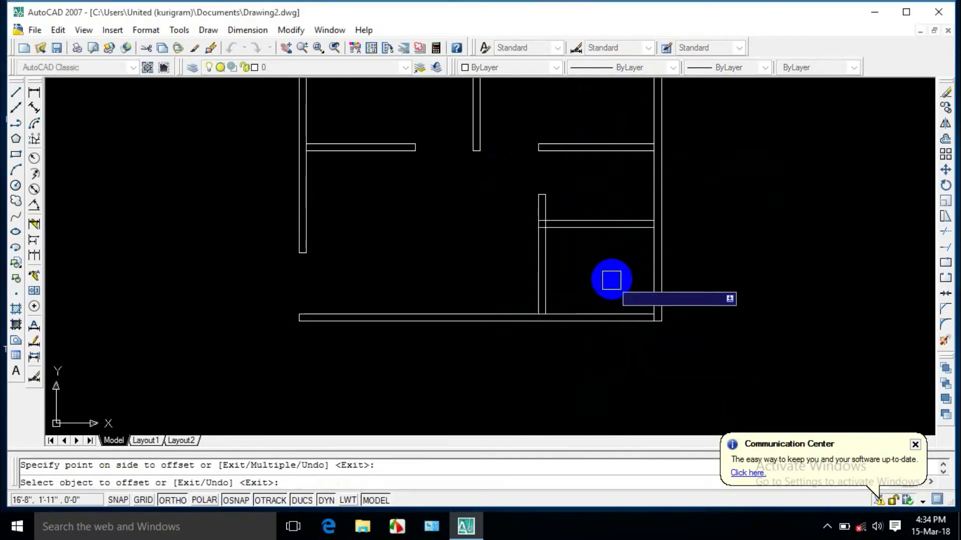
key("Escape")
scroll(574, 282, "up", 2)
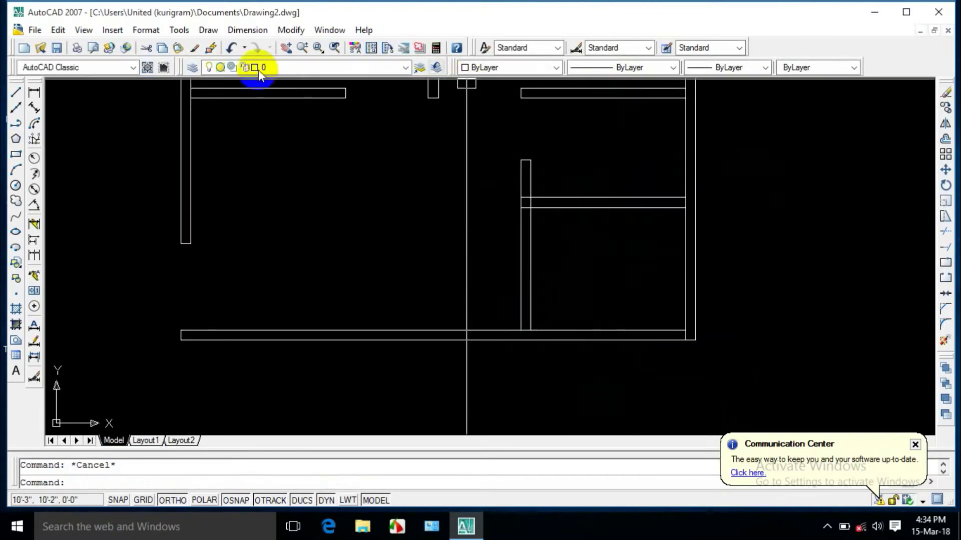
- Measure the partition's 5' distance to the bottom wall with a temporary dimension, then delete it
left_click(34, 92)
left_click(611, 208)
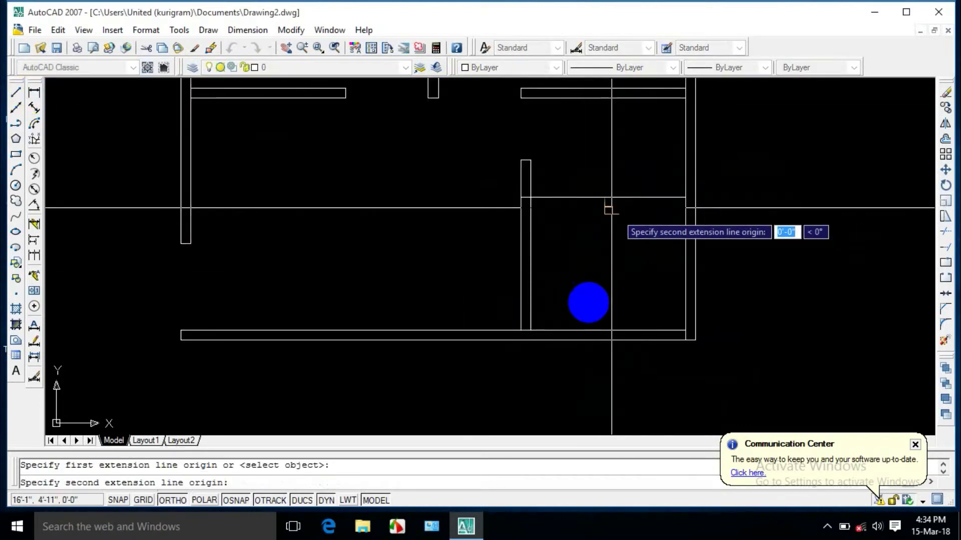
left_click(611, 330)
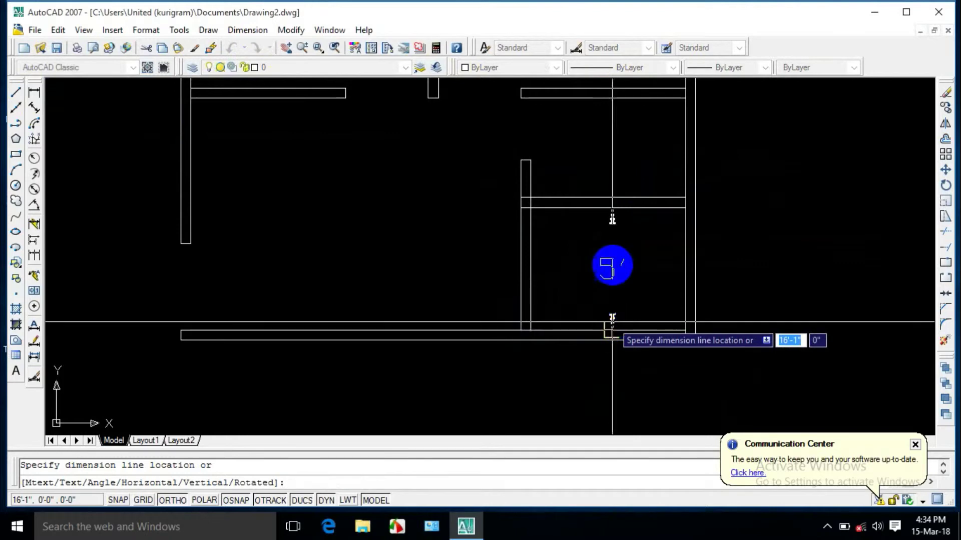
left_click(617, 265)
left_click(652, 237)
left_click(597, 268)
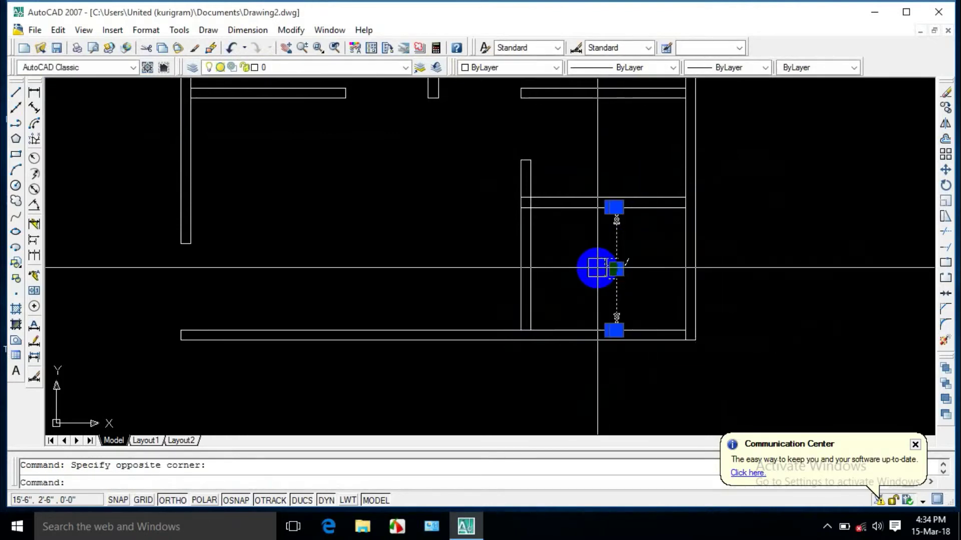
key("Delete")
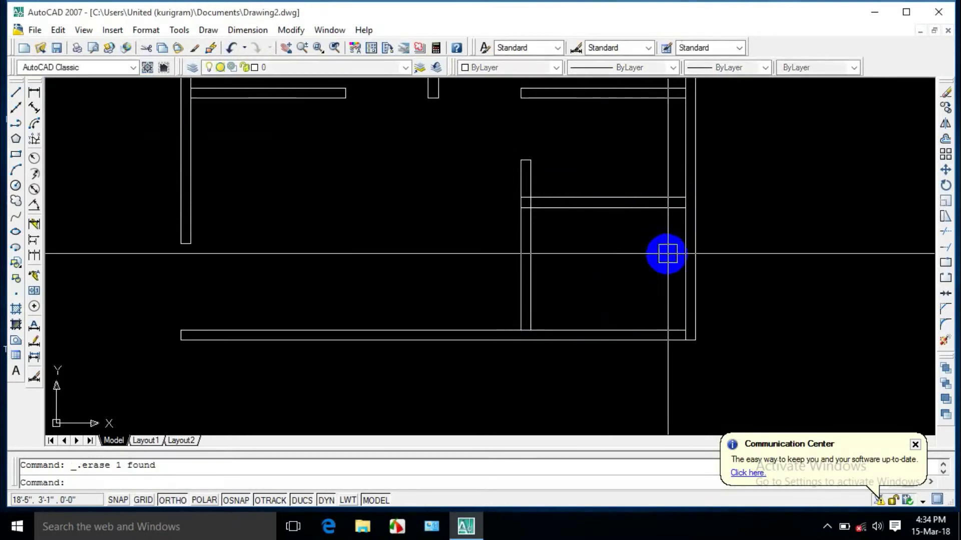
scroll(611, 290, "down", 1)
scroll(594, 262, "down", 3)
scroll(586, 259, "up", 3)
scroll(613, 233, "up", 2)
key("Escape")
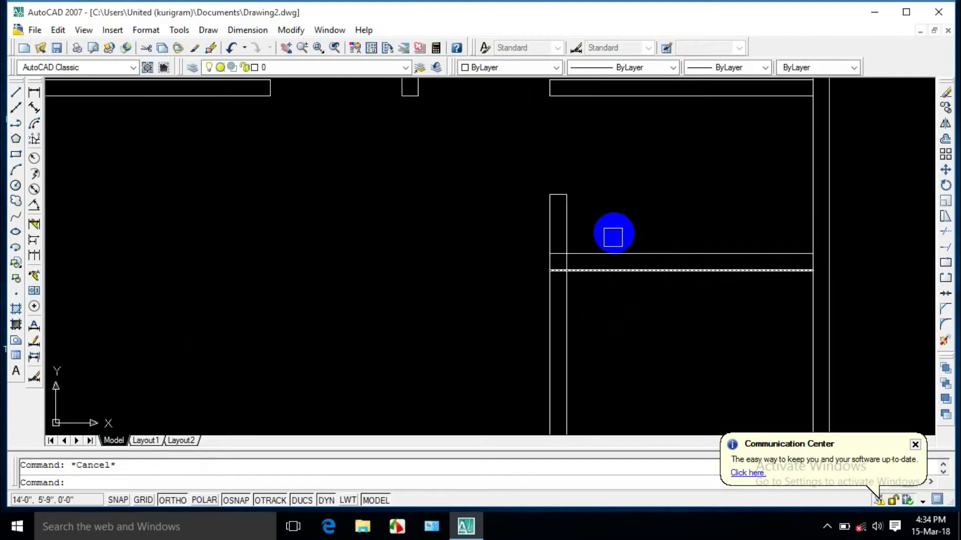
scroll(600, 260, "down", 3)
scroll(629, 252, "up", 3)
- Offset the partition line 2'11" downward to create a parallel wall line
type("o")
key("Return")
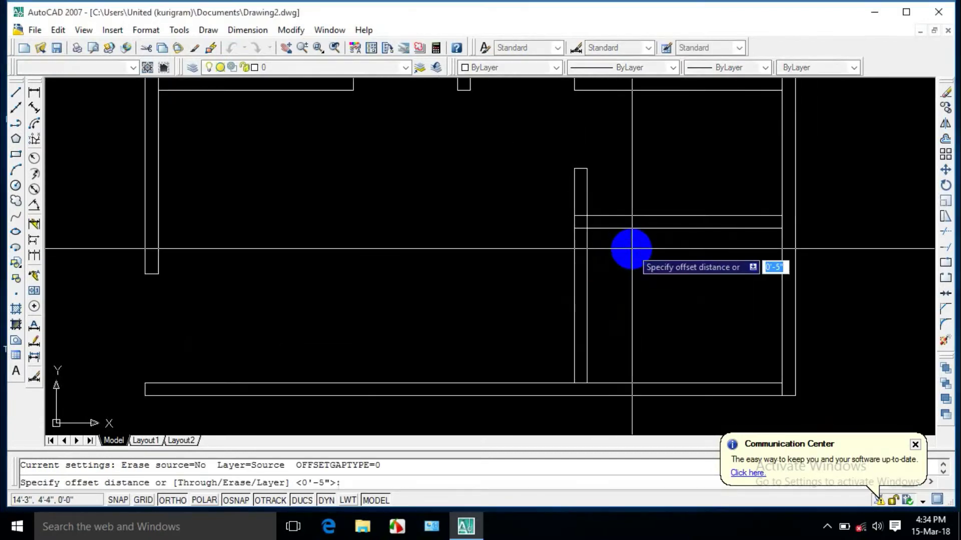
type("2'11")
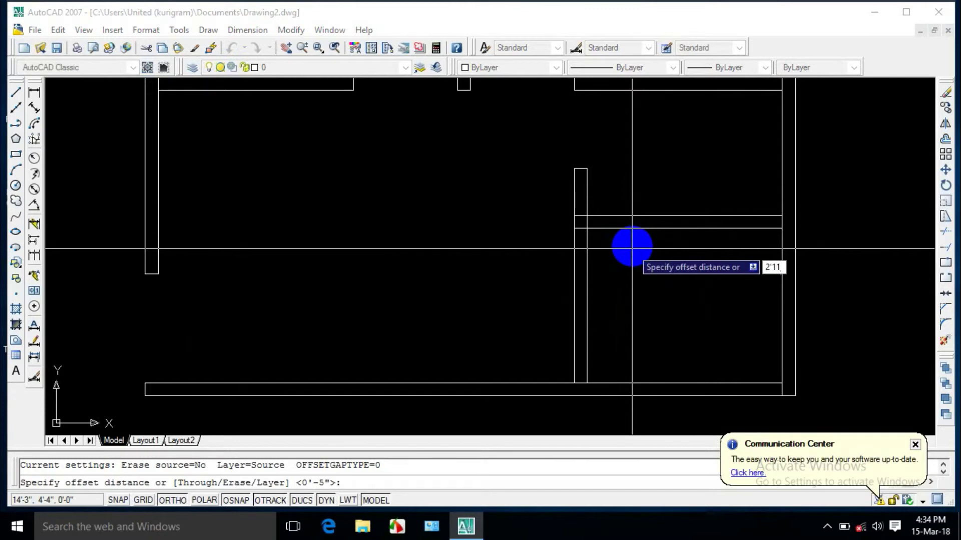
key("Return")
left_click(607, 227)
left_click(646, 276)
key("Escape")
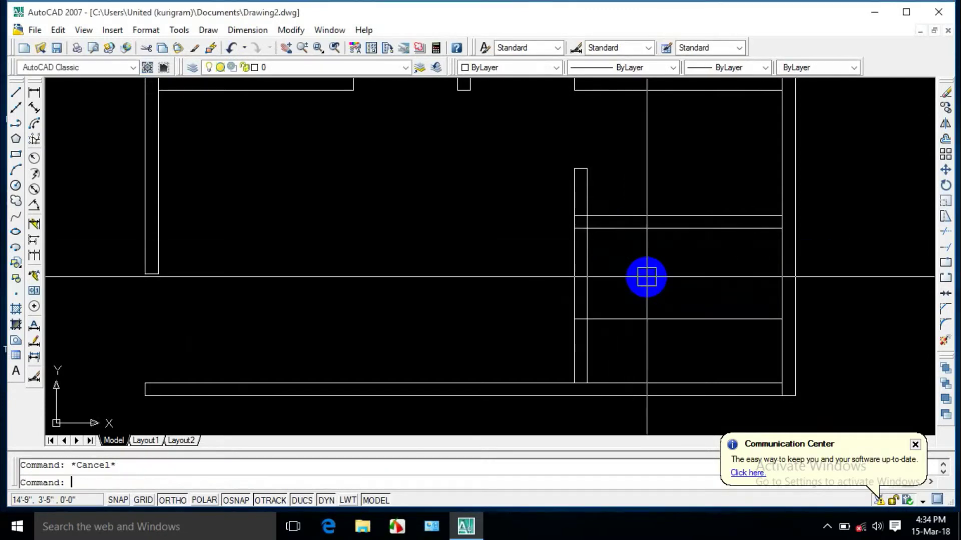
type("t")
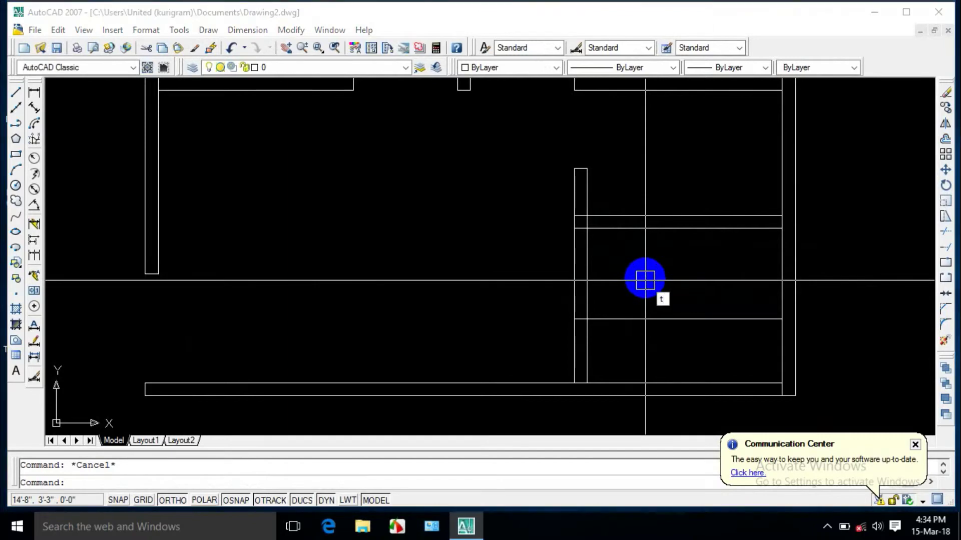
key("Return")
key("Return")
- Trim the offset line right of the column and the column segments inside the crossing area
left_click(640, 318)
left_click(609, 253)
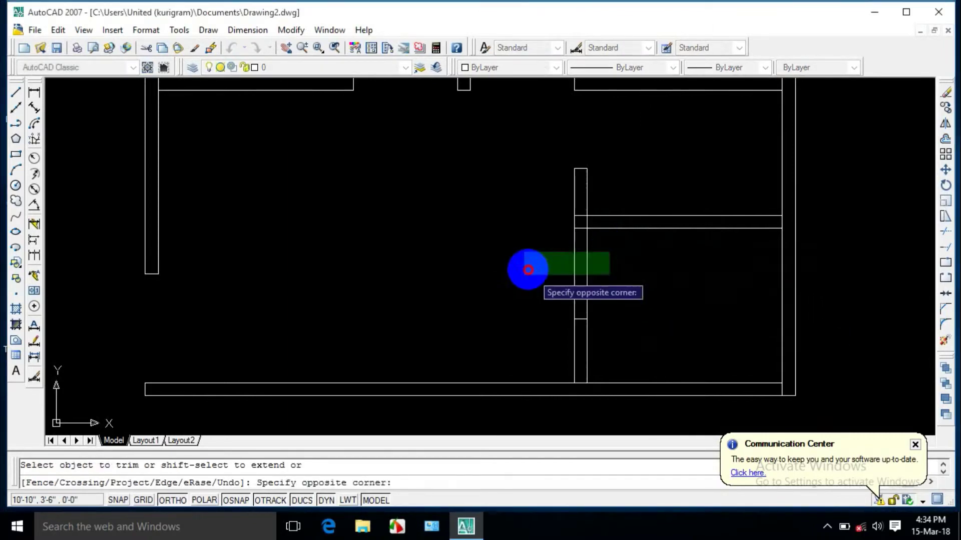
left_click(528, 270)
scroll(573, 208, "up", 3)
scroll(579, 214, "up", 1)
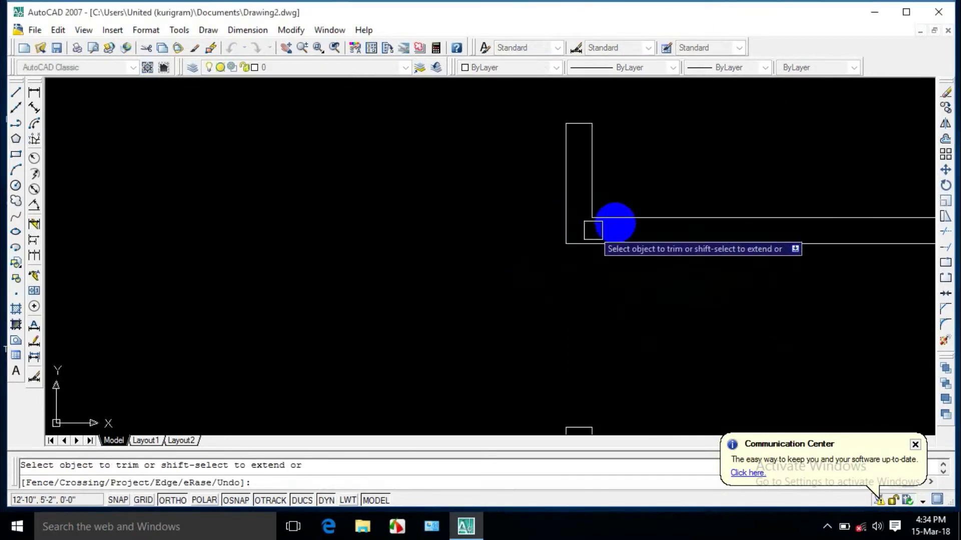
scroll(675, 310, "down", 4)
scroll(639, 317, "up", 3)
scroll(619, 322, "up", 3)
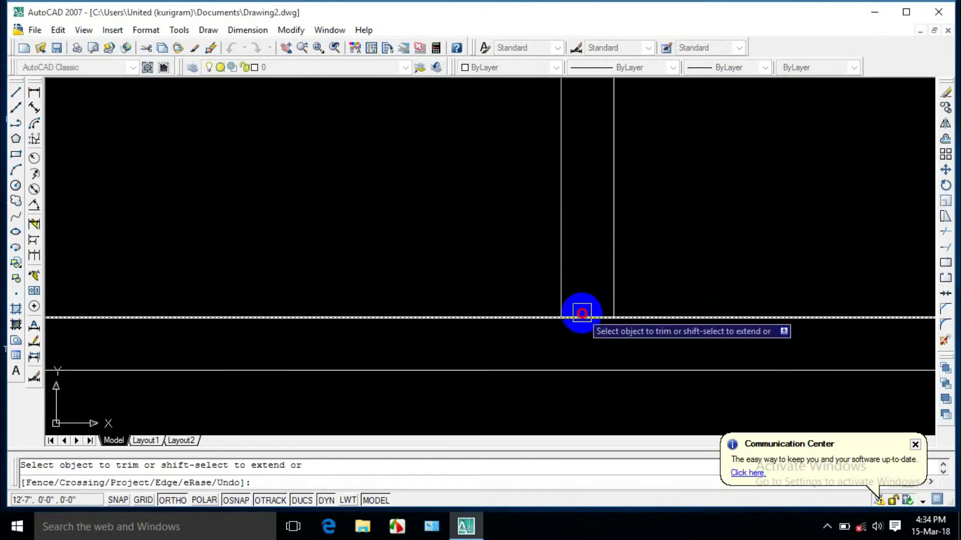
scroll(581, 314, "down", 5)
scroll(705, 178, "up", 5)
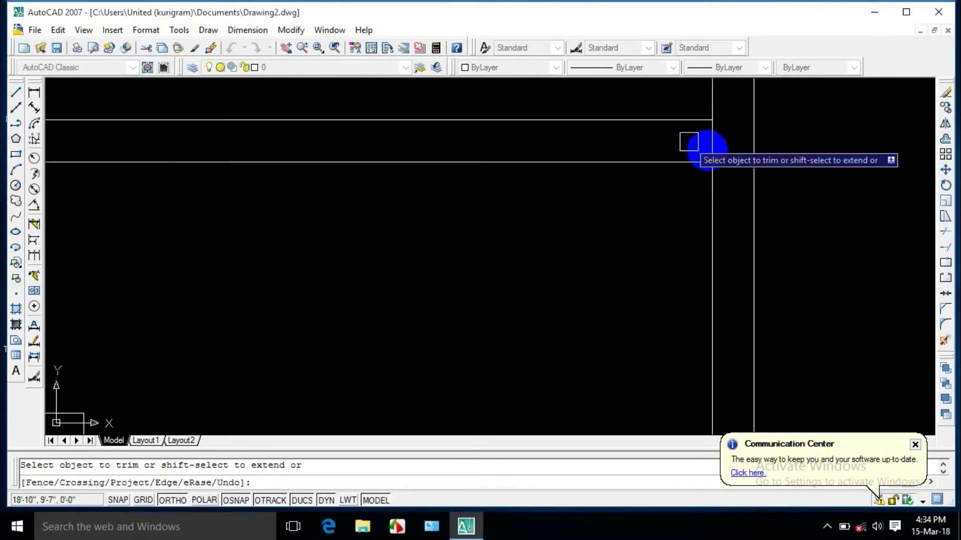
scroll(710, 138, "up", 2)
- Trim the vertical wall segment between the horizontal walls to open the doorway
left_click(710, 140)
scroll(714, 281, "down", 5)
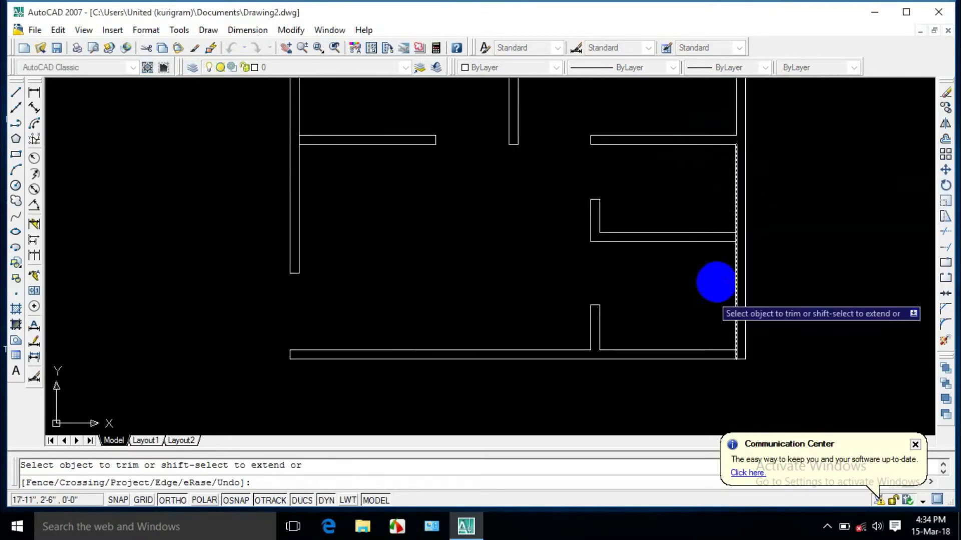
scroll(745, 227, "up", 4)
scroll(716, 261, "down", 5)
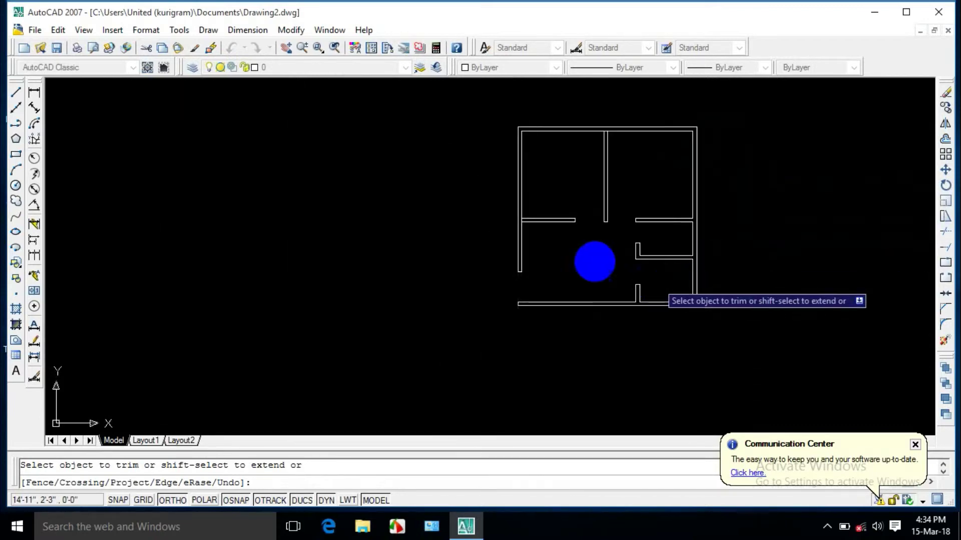
scroll(517, 215, "up", 4)
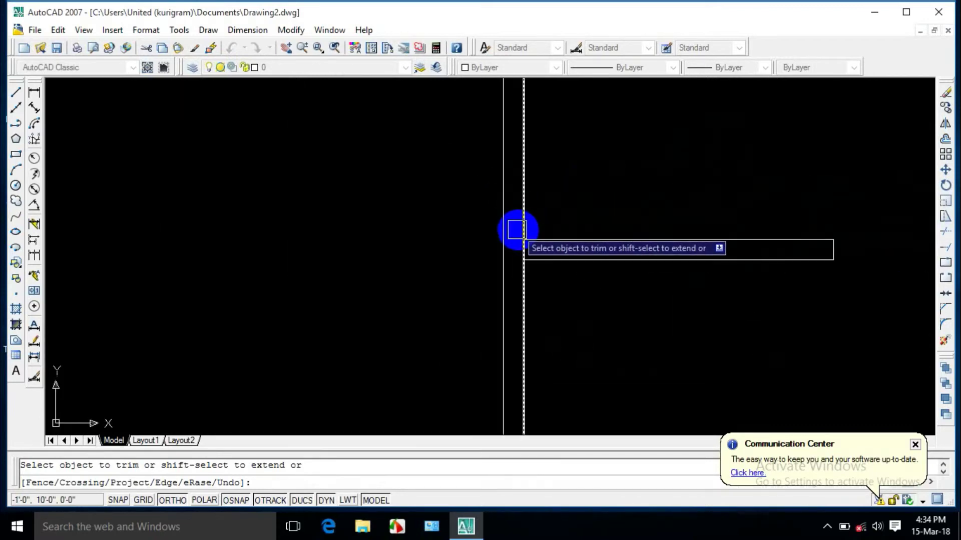
scroll(523, 251, "up", 2)
scroll(540, 273, "down", 2)
scroll(576, 246, "down", 1)
scroll(651, 181, "down", 4)
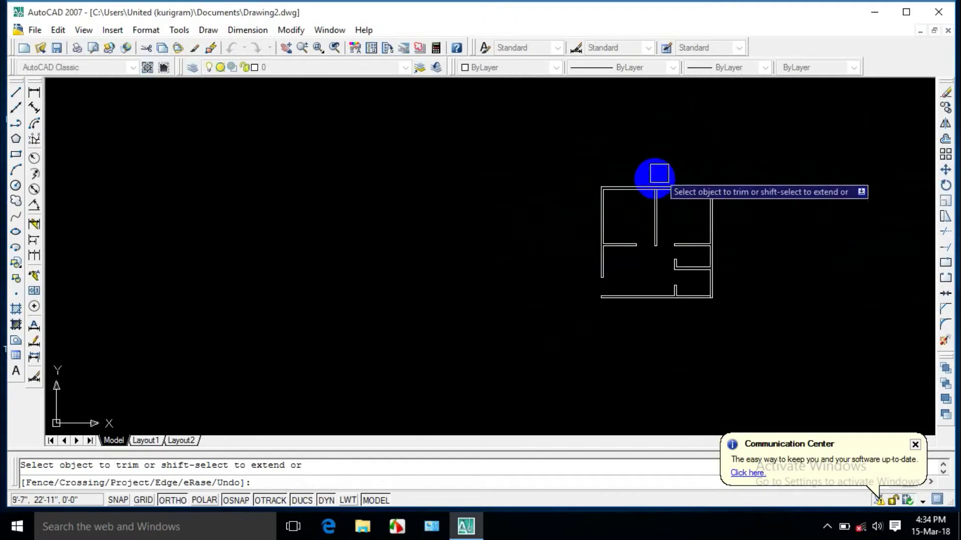
scroll(583, 273, "up", 4)
scroll(622, 251, "up", 1)
scroll(651, 148, "down", 3)
scroll(680, 295, "down", 4)
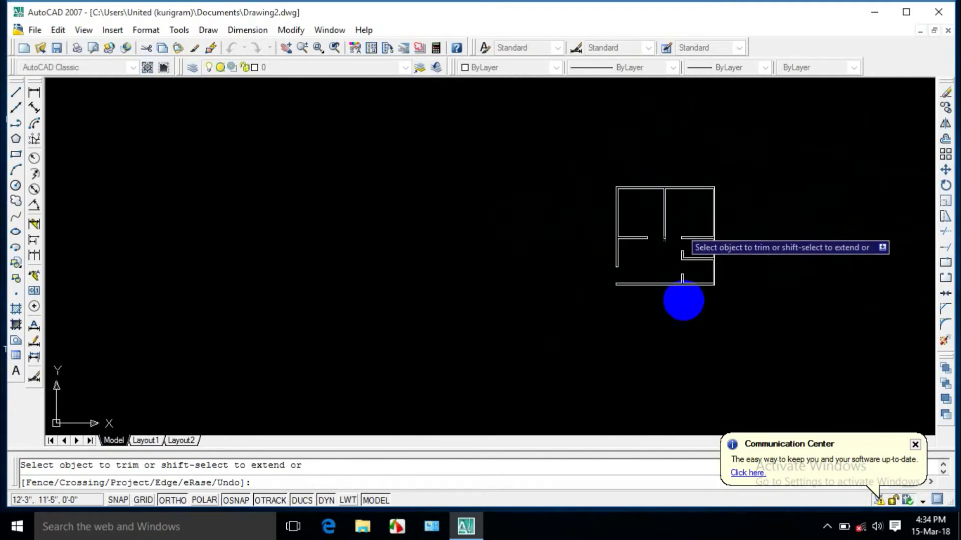
scroll(712, 279, "up", 2)
scroll(651, 279, "up", 4)
scroll(605, 287, "up", 1)
key("Escape")
scroll(766, 268, "down", 3)
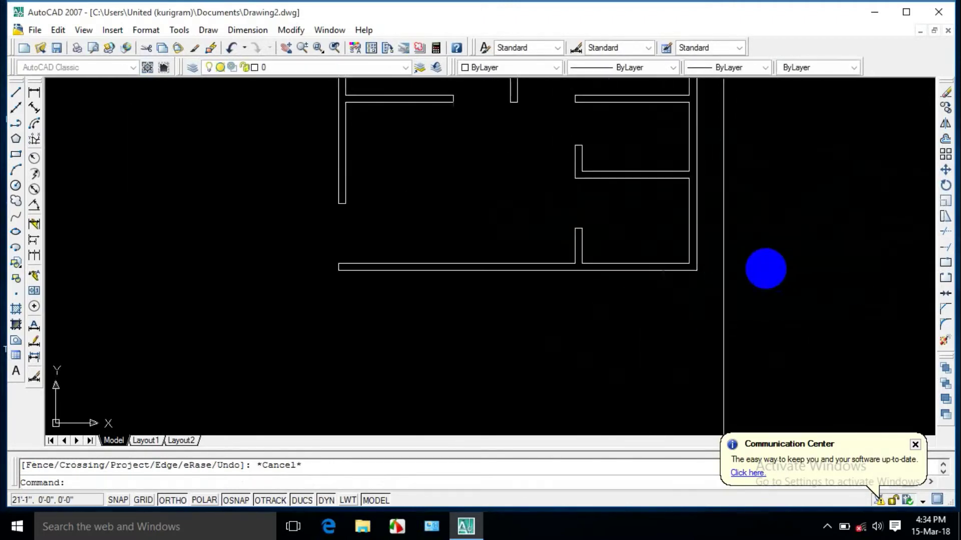
scroll(701, 243, "up", 1)
scroll(701, 208, "down", 3)
scroll(705, 316, "up", 3)
scroll(705, 315, "up", 2)
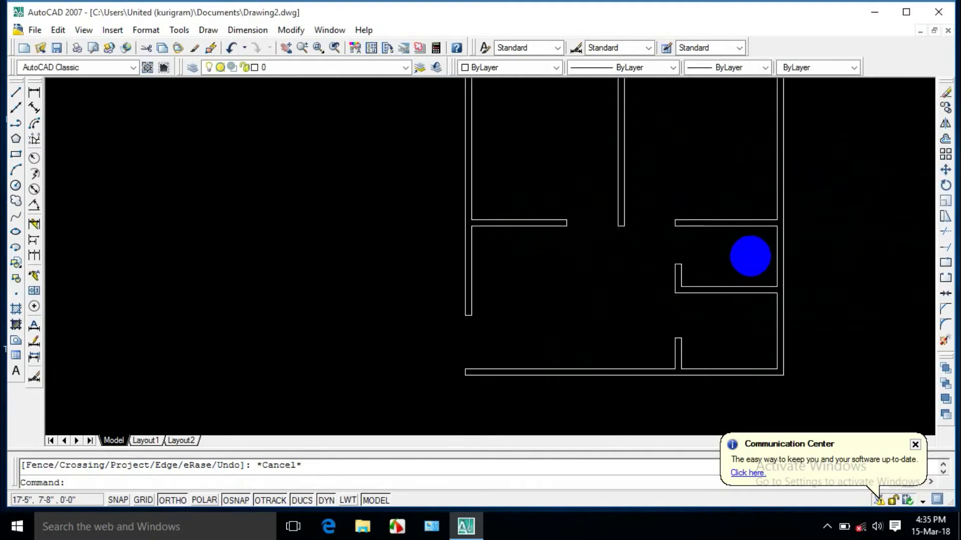
scroll(702, 247, "down", 2)
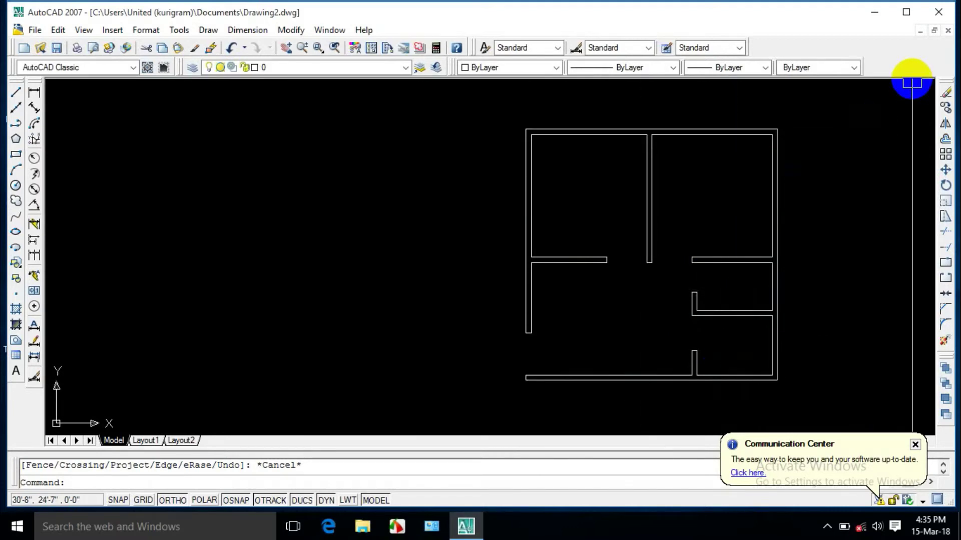
- Quick-save Drawing2.dwg with Ctrl+S
key("ctrl+s")
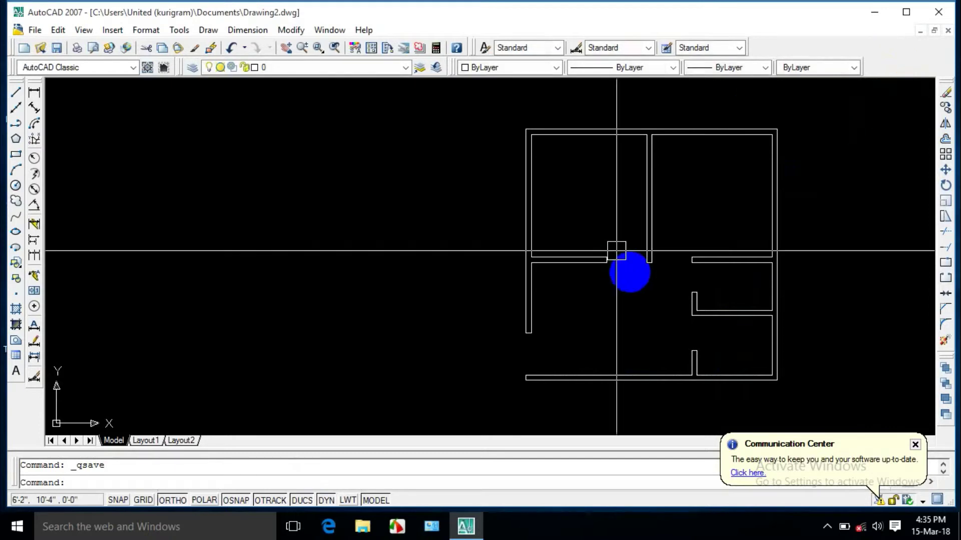
scroll(506, 347, "up", 3)
scroll(607, 289, "down", 3)
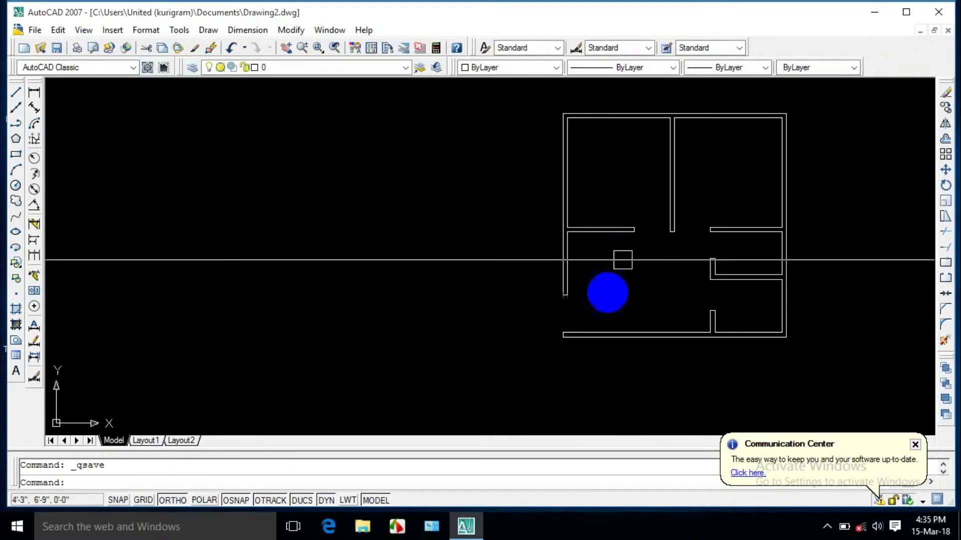
scroll(585, 301, "up", 3)
scroll(624, 279, "down", 2)
scroll(720, 247, "up", 2)
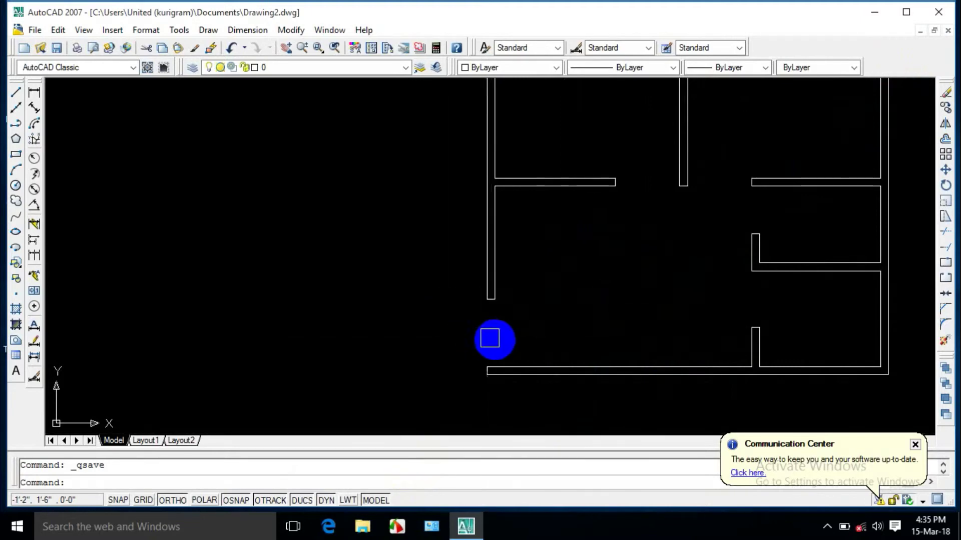
scroll(495, 338, "up", 2)
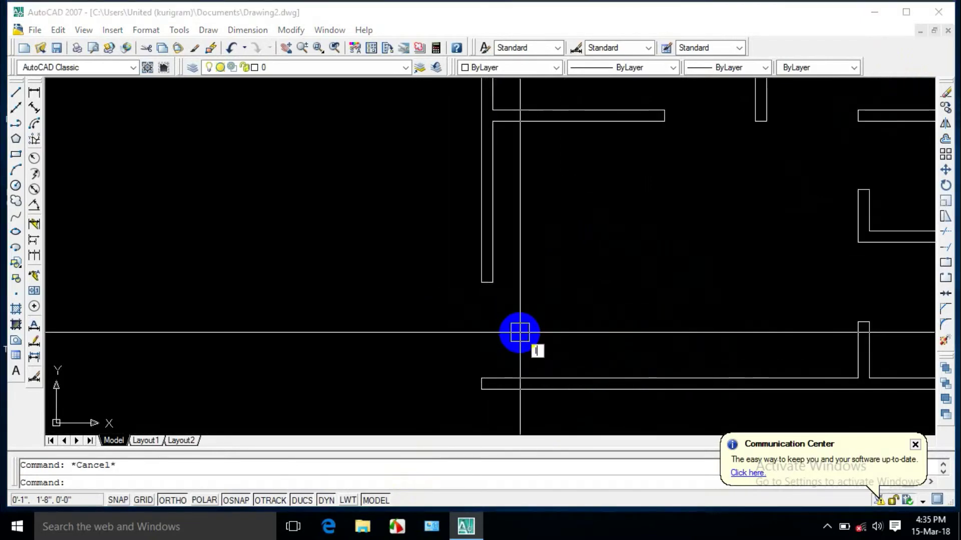
- Draw a line from the wall corner 1.5" up, then 3'6" along the bottom wall
type("l")
key("Return")
scroll(488, 373, "up", 4)
left_click(478, 386)
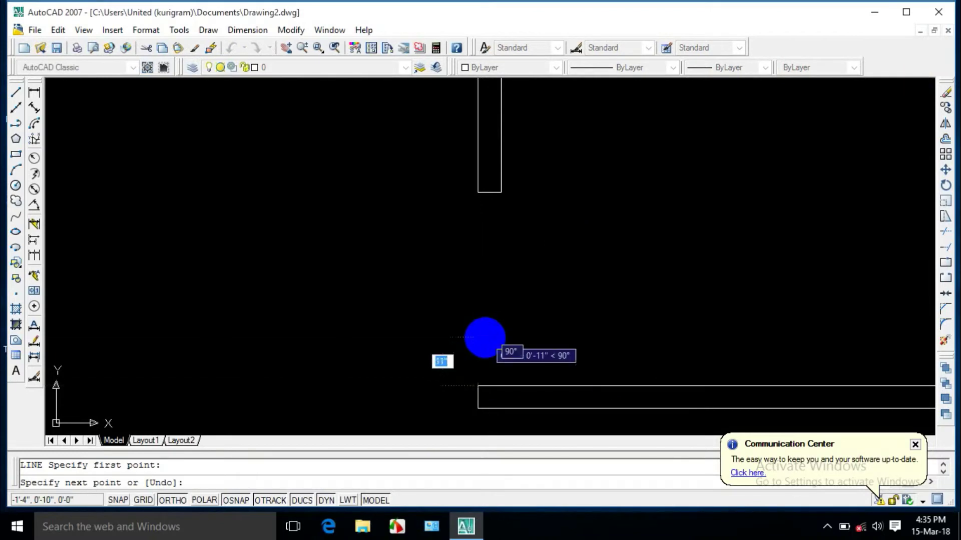
type("1")
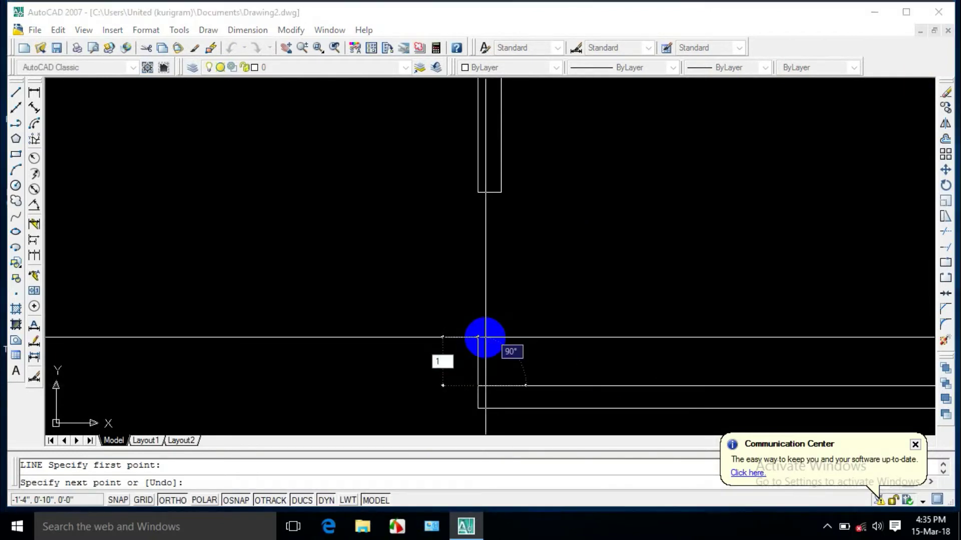
type(".5\"")
key("Return")
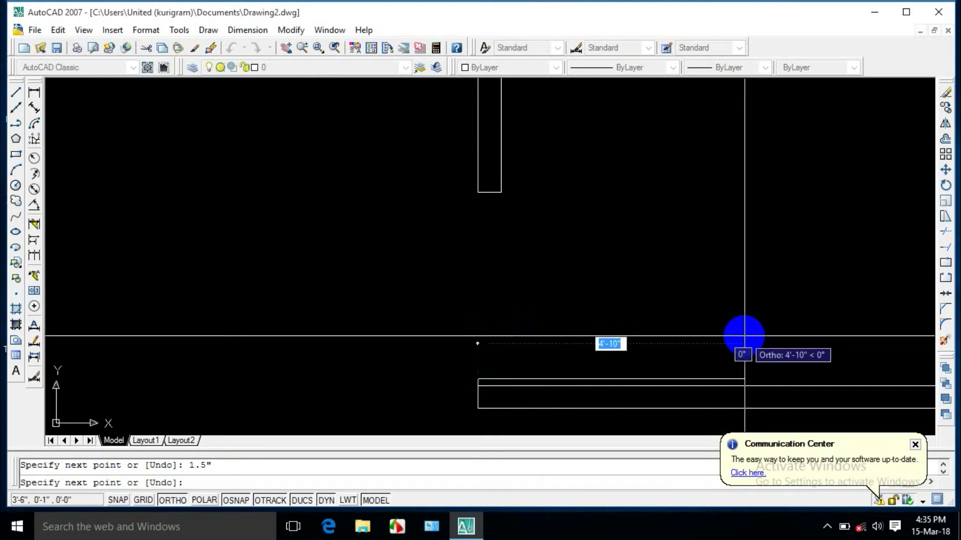
type("3'6")
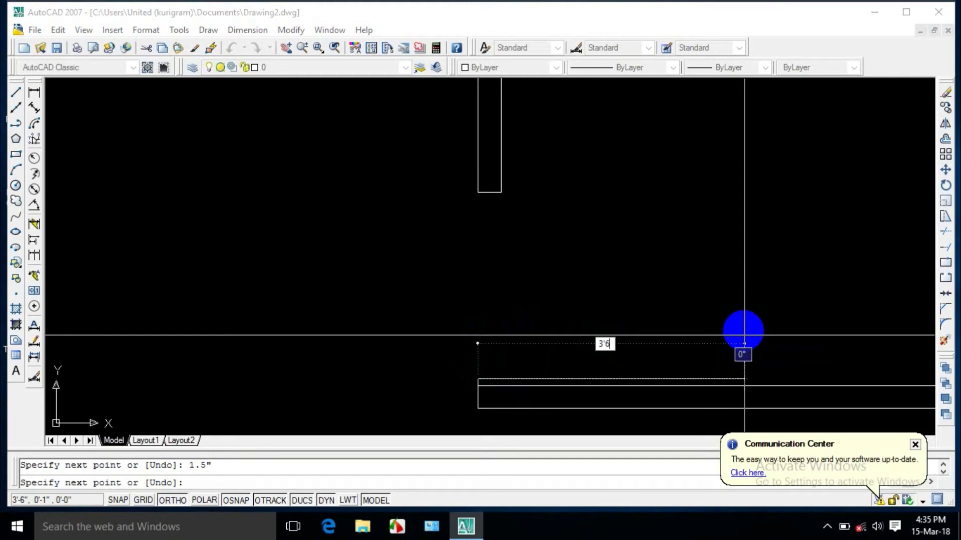
key("Return")
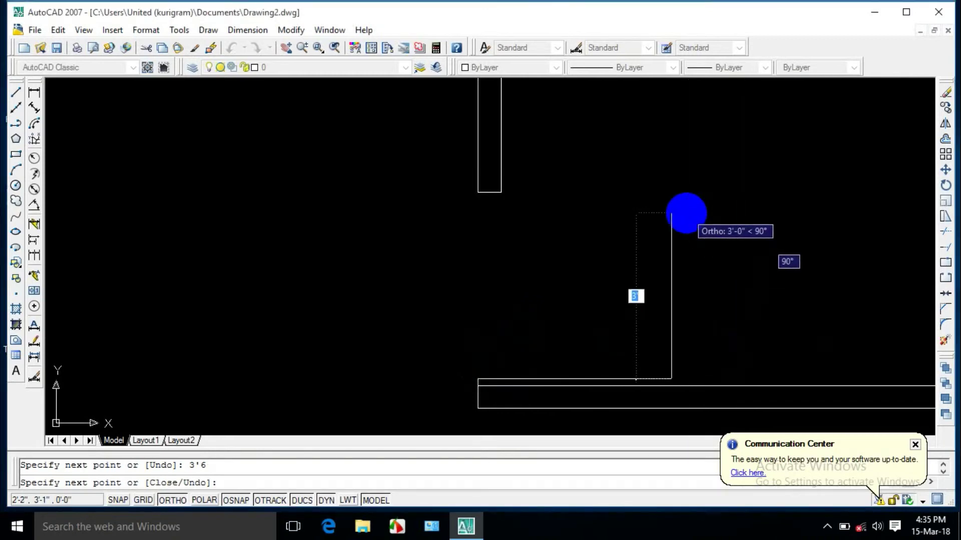
key("Escape")
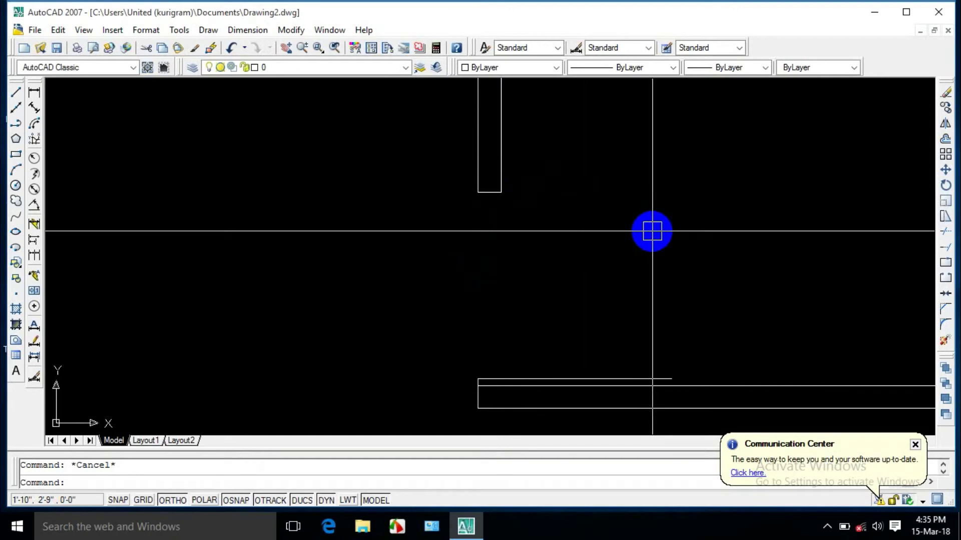
- Draw a 1.5" downward stub from the lower corner of the upper wall end
type("l")
key("Return")
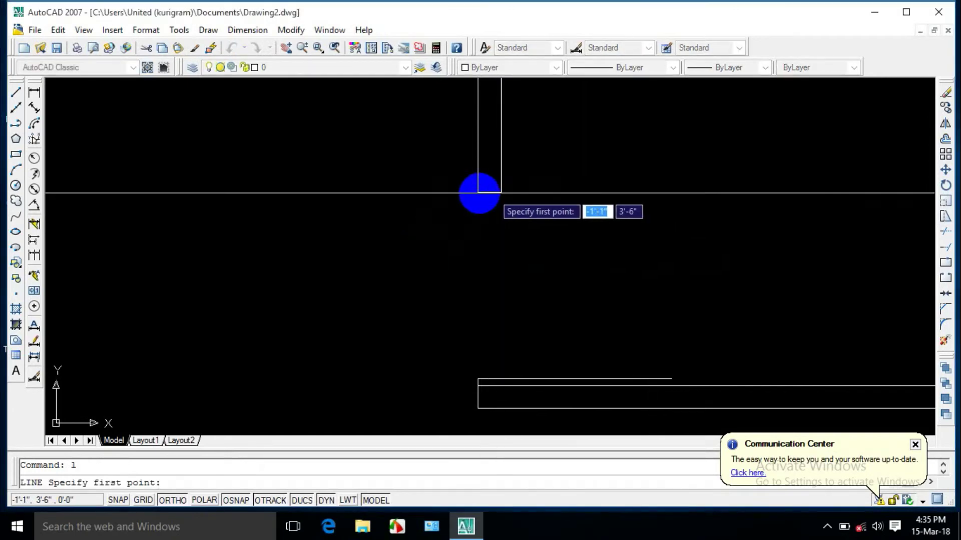
left_click(477, 192)
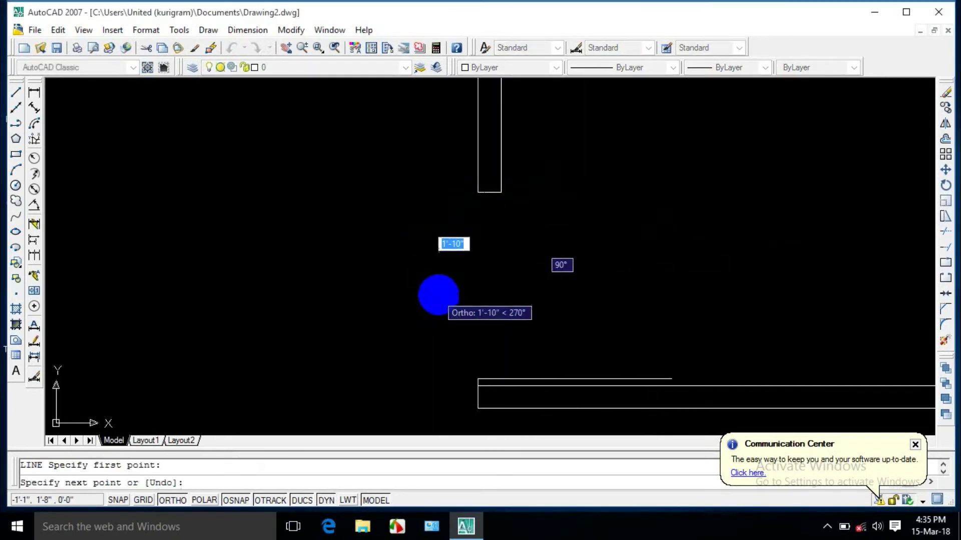
type("1.5")
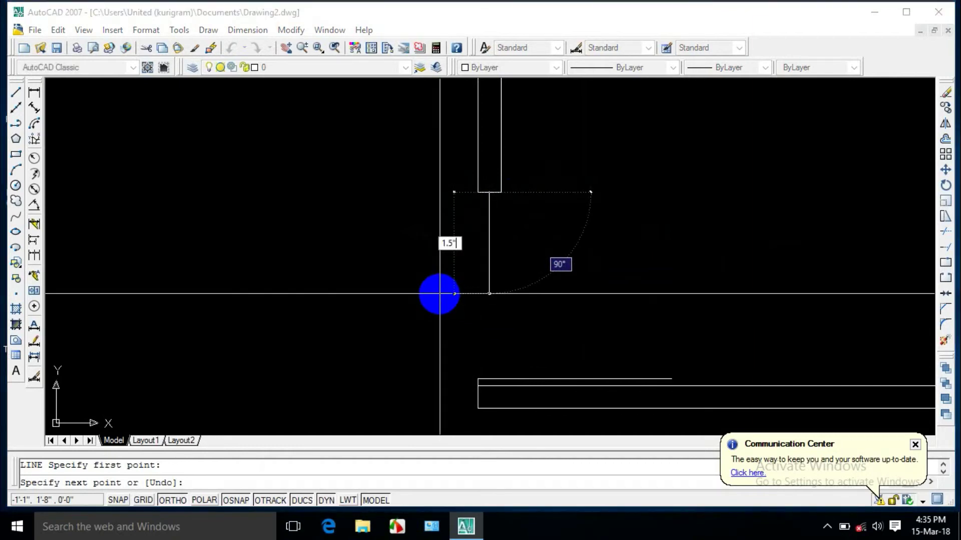
key("Return")
key("Escape")
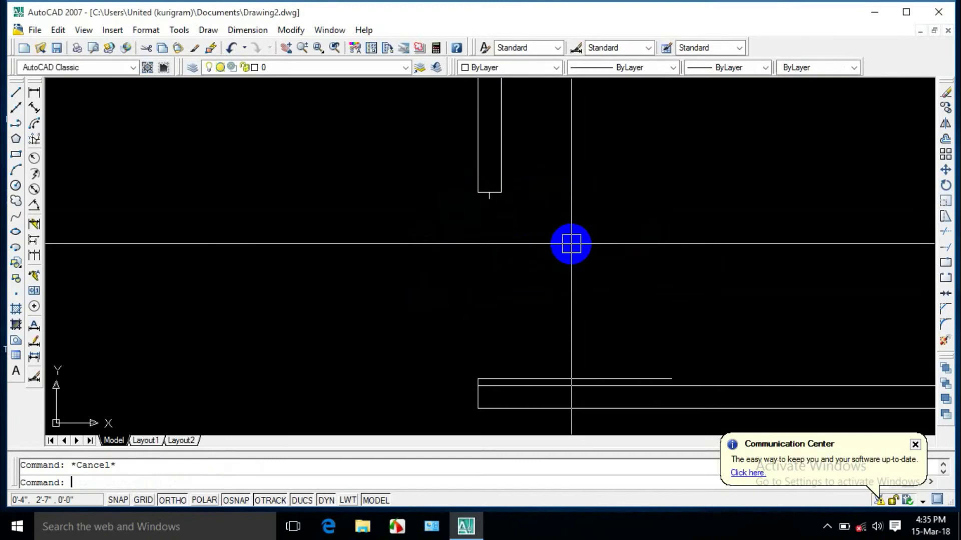
- Draw a three-point arc with Ortho off, from the stub end to the lower wall line
type("a")
key("Return")
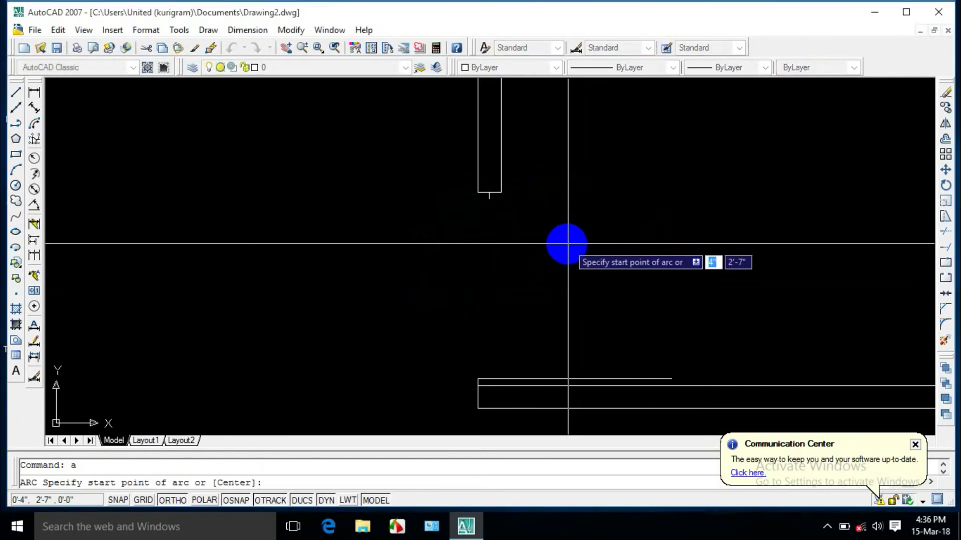
left_click(490, 198)
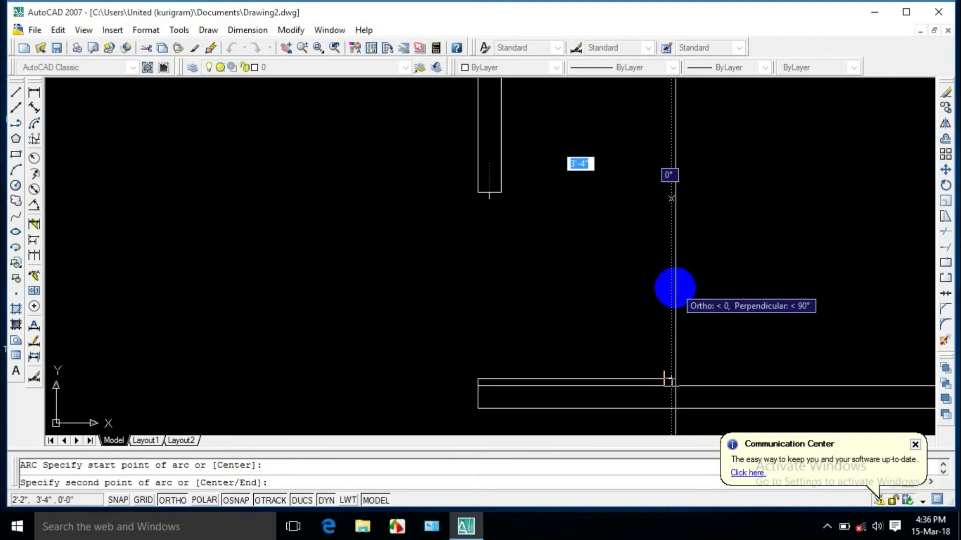
key("F8")
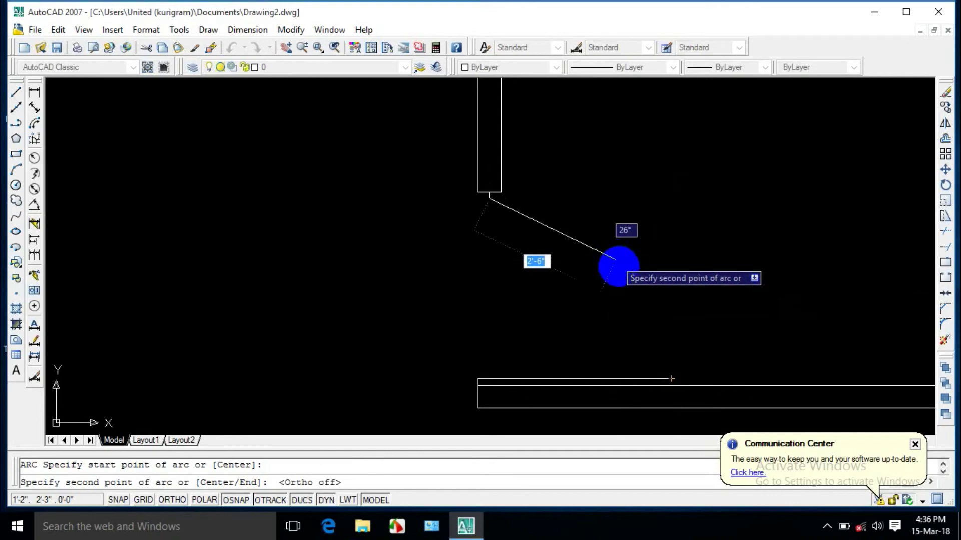
left_click(669, 379)
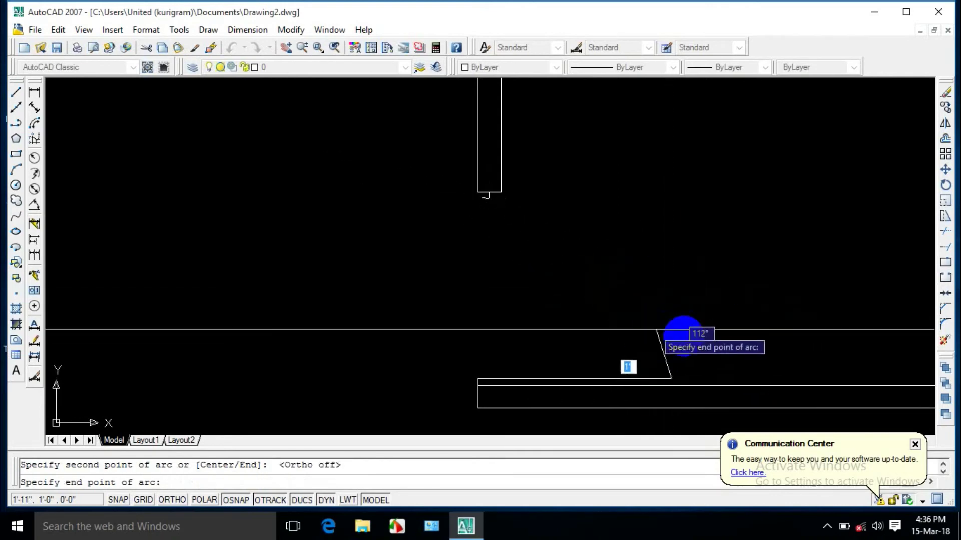
scroll(673, 276, "down", 3)
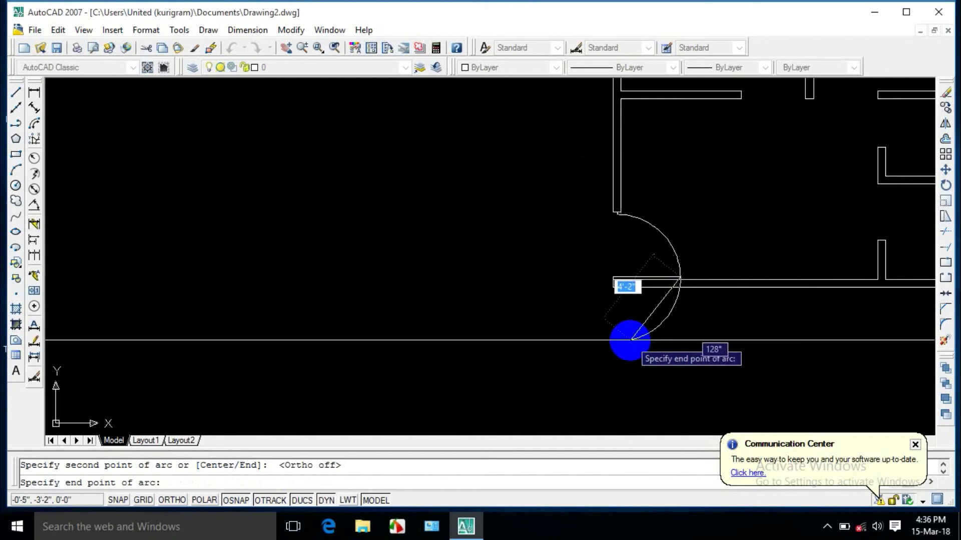
left_click(630, 340)
scroll(669, 281, "up", 3)
scroll(656, 301, "up", 2)
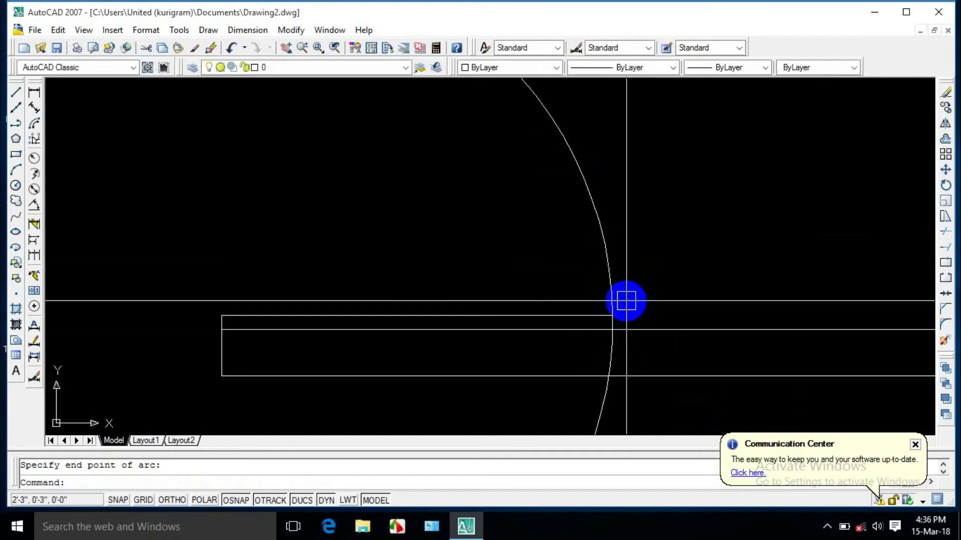
type("tr")
key("Return")
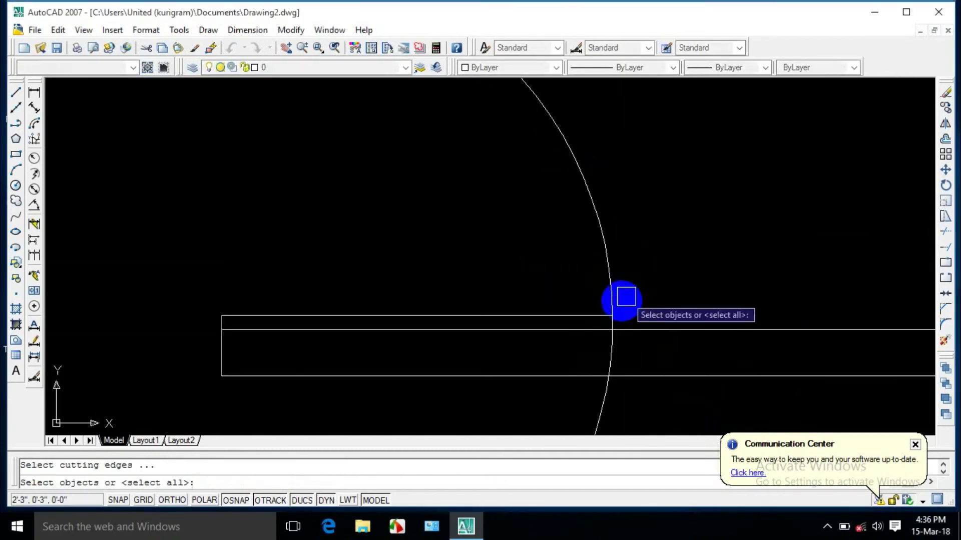
left_click(592, 316)
key("Escape")
scroll(639, 311, "down", 3)
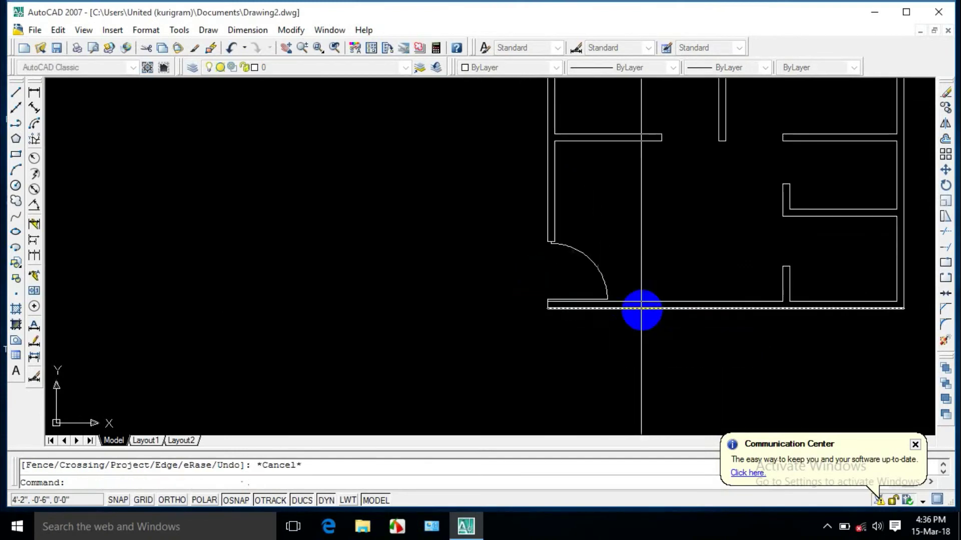
scroll(621, 257, "up", 3)
scroll(620, 276, "up", 3)
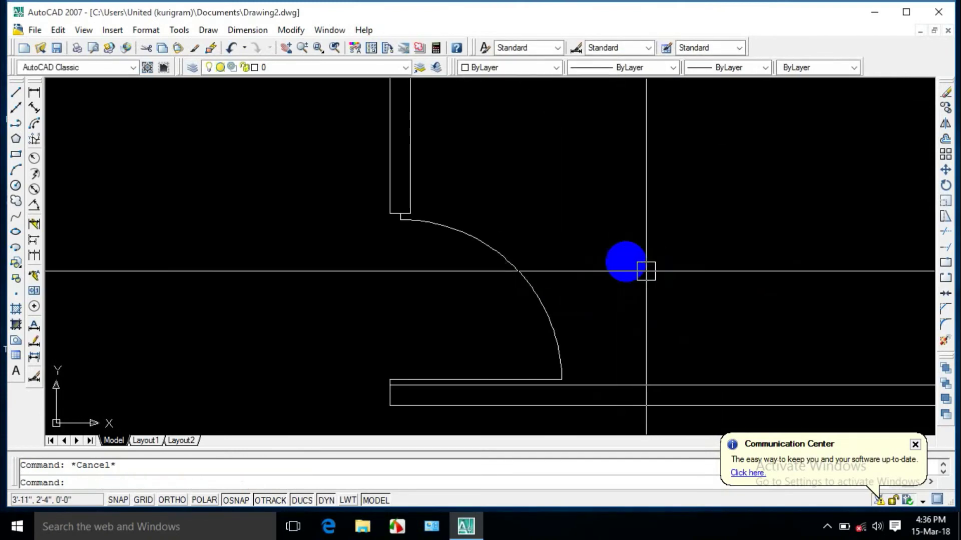
scroll(406, 326, "up", 2)
scroll(627, 279, "down", 4)
scroll(566, 290, "up", 3)
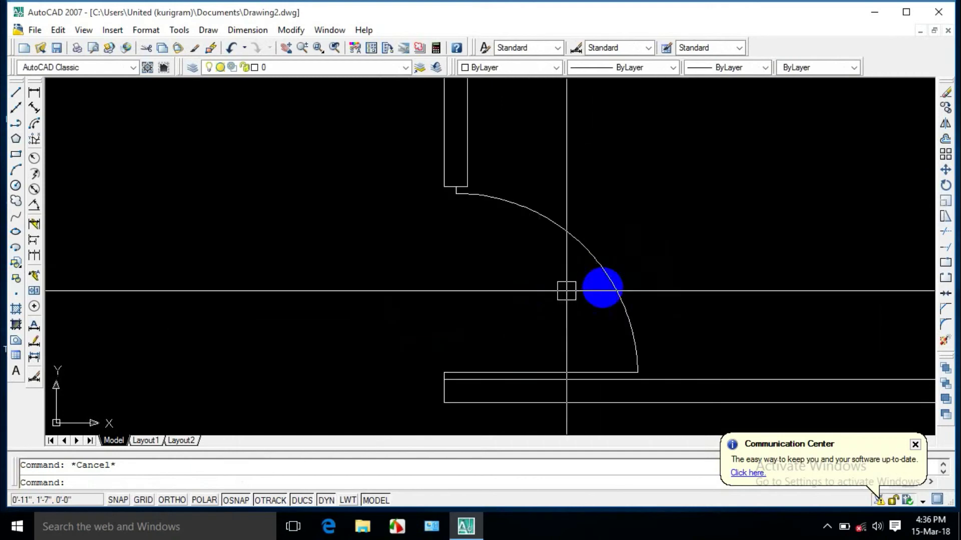
middle_click_drag(567, 290, 654, 271)
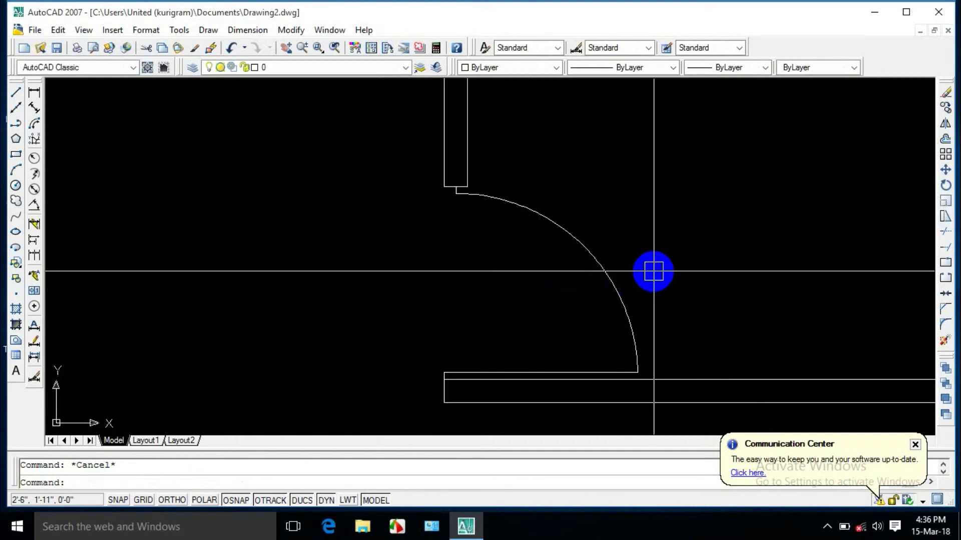
scroll(485, 157, "up", 1)
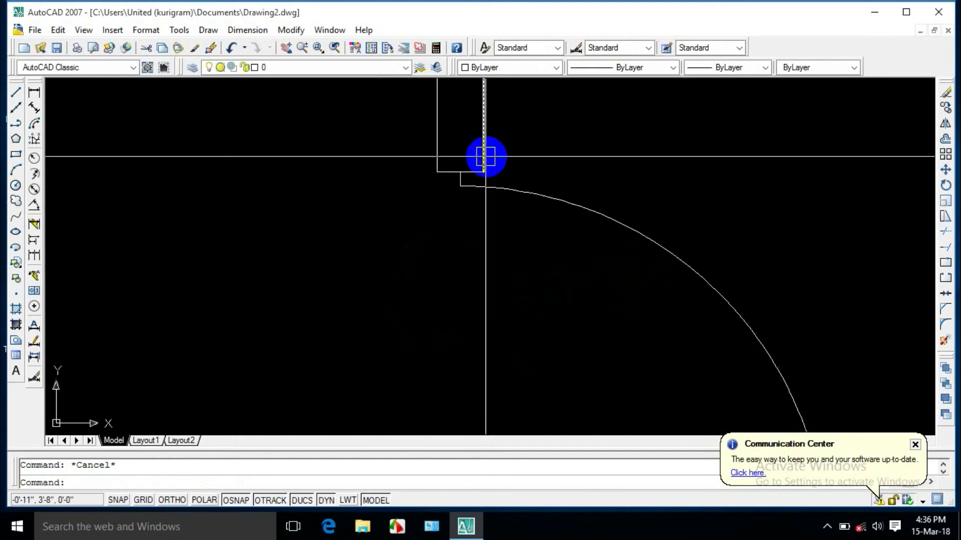
scroll(501, 165, "down", 2)
scroll(505, 218, "up", 2)
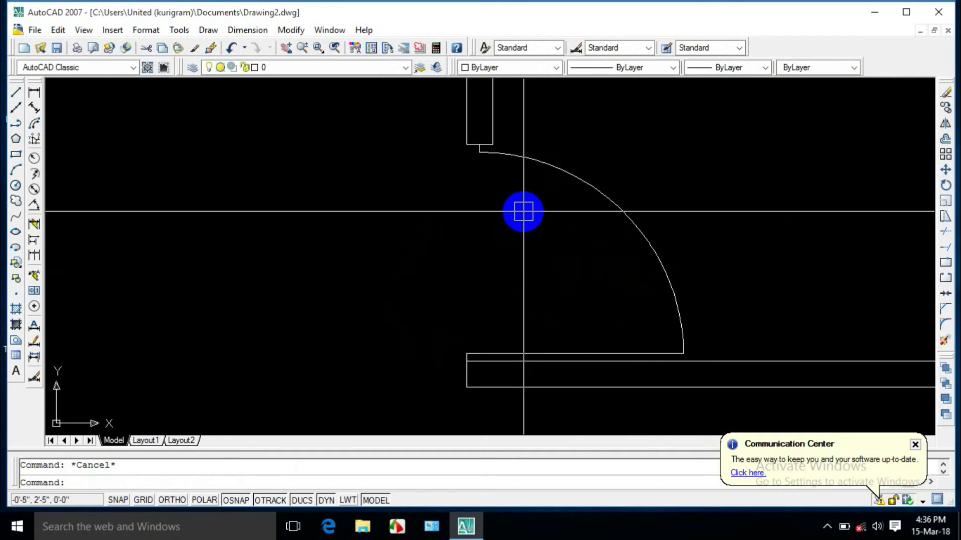
- Try a line from the door's top corner, turn on the grid, then cancel it
scroll(435, 382, "up", 3)
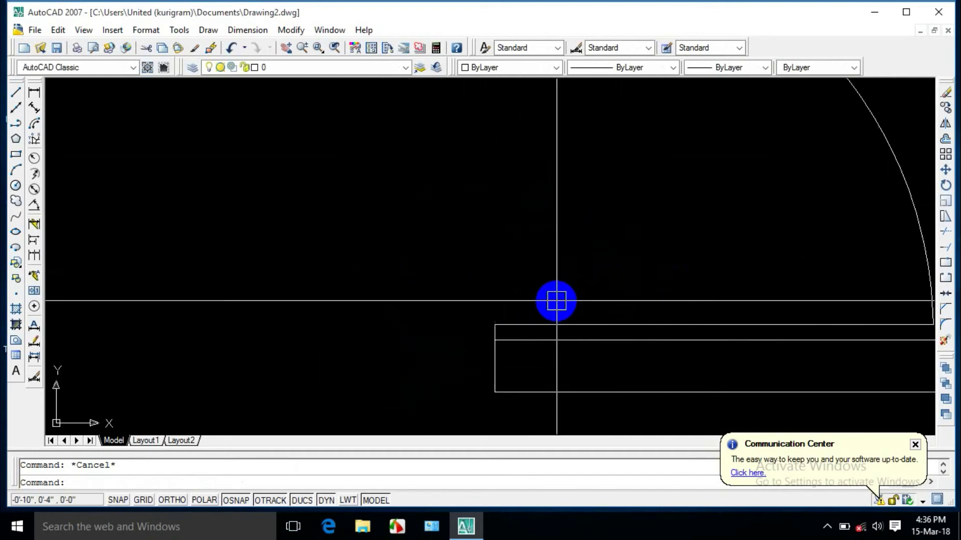
left_click(556, 301)
key("Escape")
type("l")
key("Return")
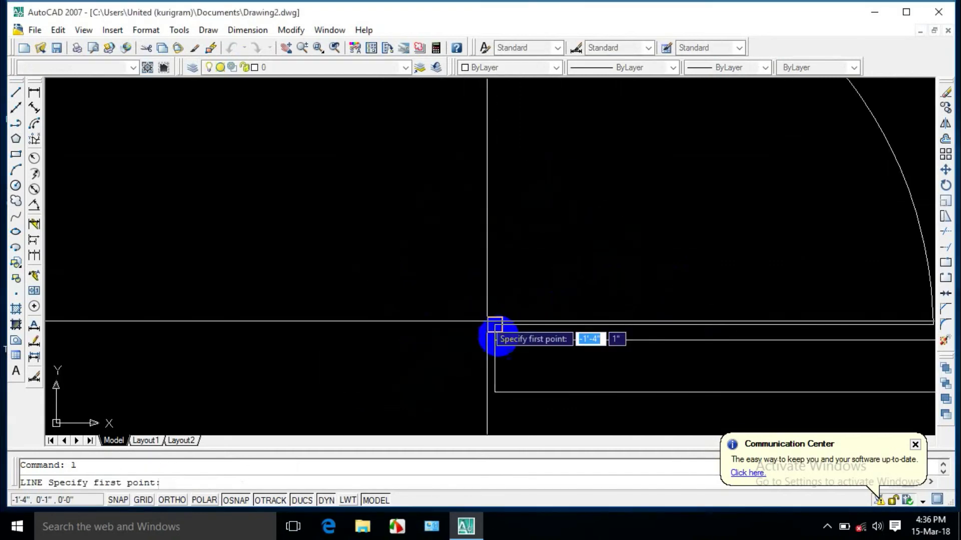
scroll(509, 240, "down", 3)
scroll(509, 240, "up", 2)
left_click(509, 193)
scroll(500, 200, "down", 2)
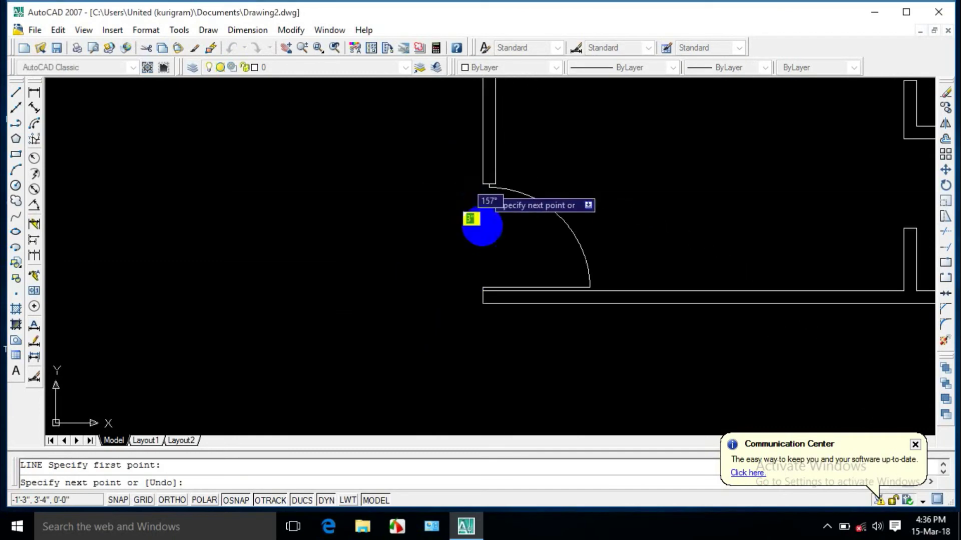
key("F7")
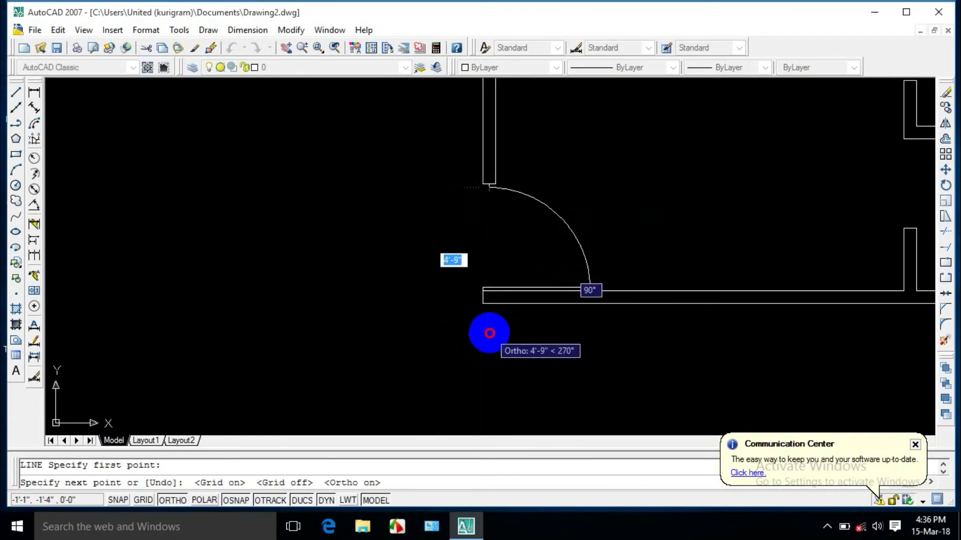
key("Escape")
scroll(482, 285, "up", 2)
scroll(478, 268, "up", 2)
- Select the short vertical line and try, then cancel, MOVE and TRIM on it
left_click(426, 311)
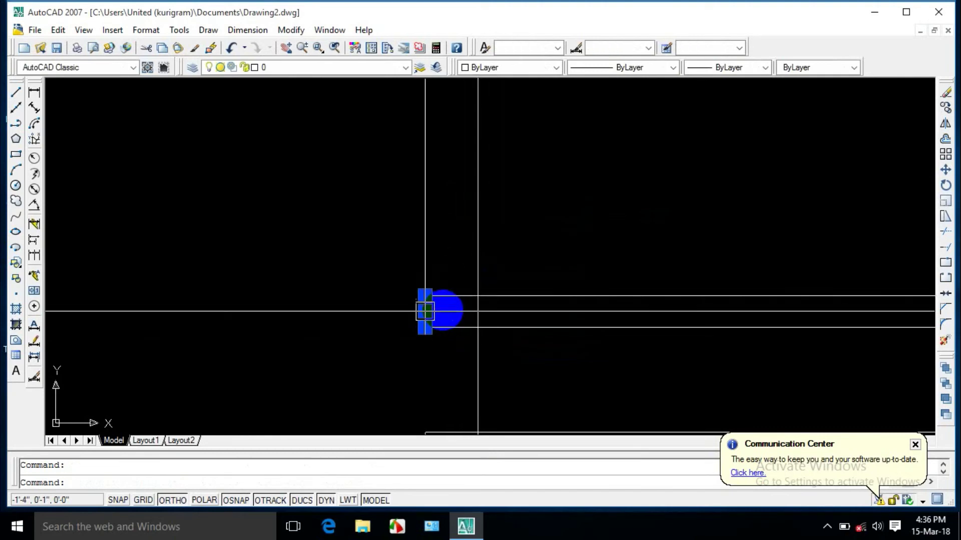
type("m")
key("Return")
left_click(426, 295)
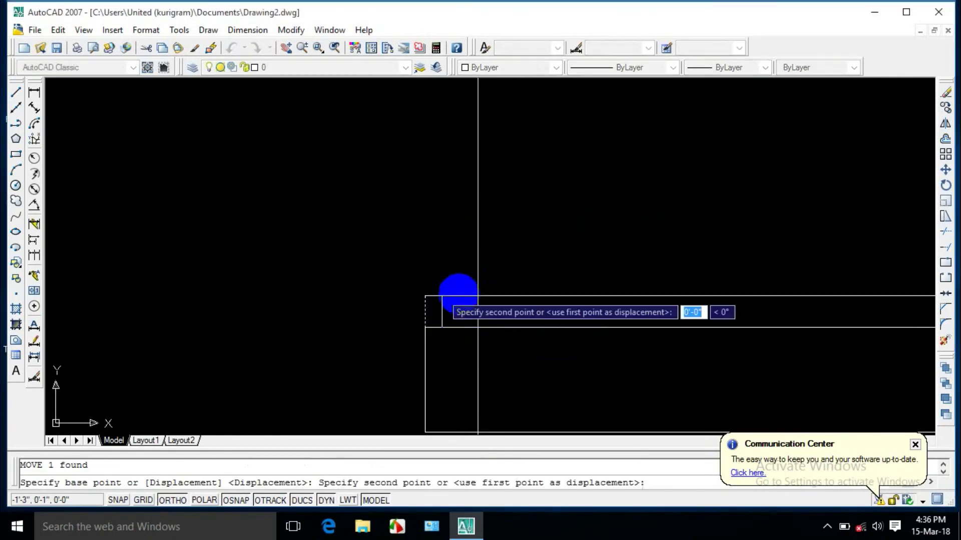
key("Escape")
type("tr")
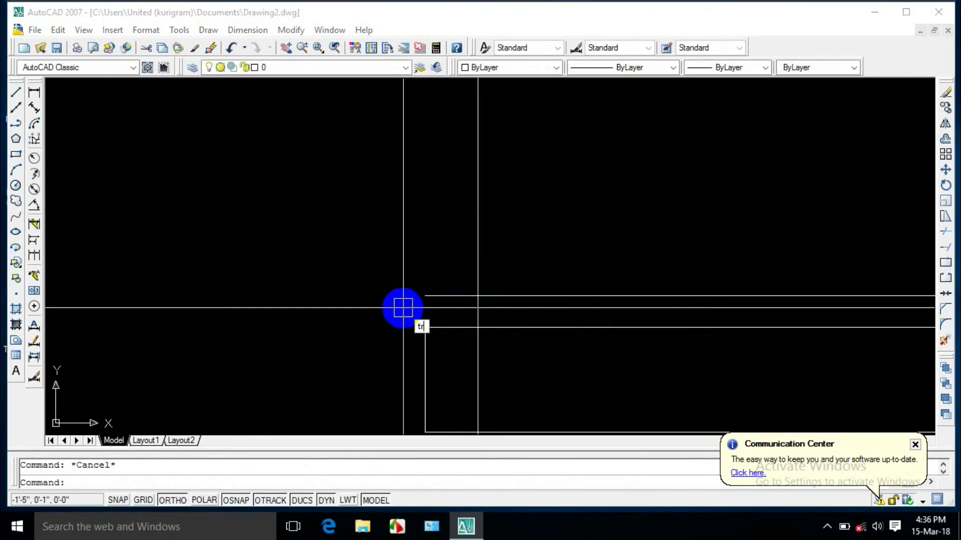
key("Return")
scroll(523, 300, "down", 1)
key("Escape")
- Window-select the stray vertical line beside the door swing and delete it
left_click(525, 340)
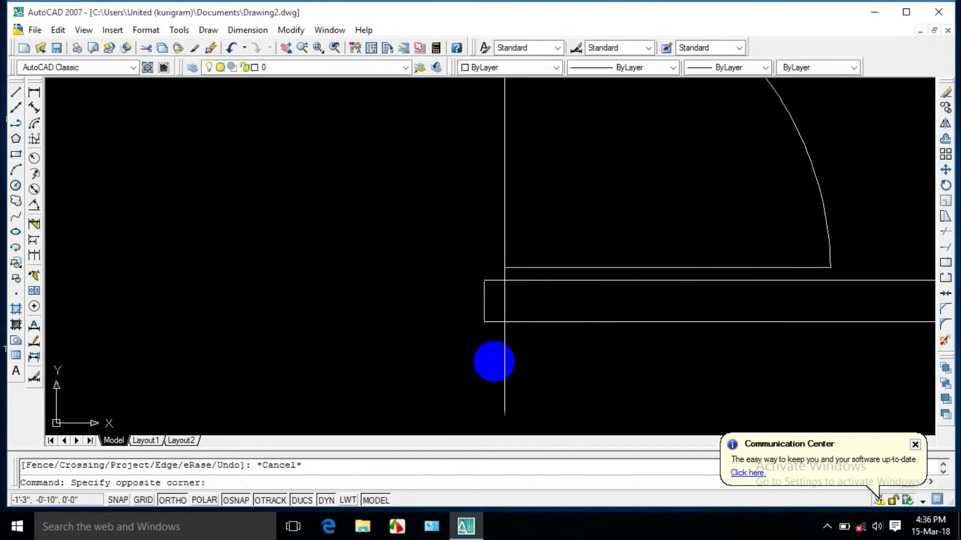
left_click(501, 378)
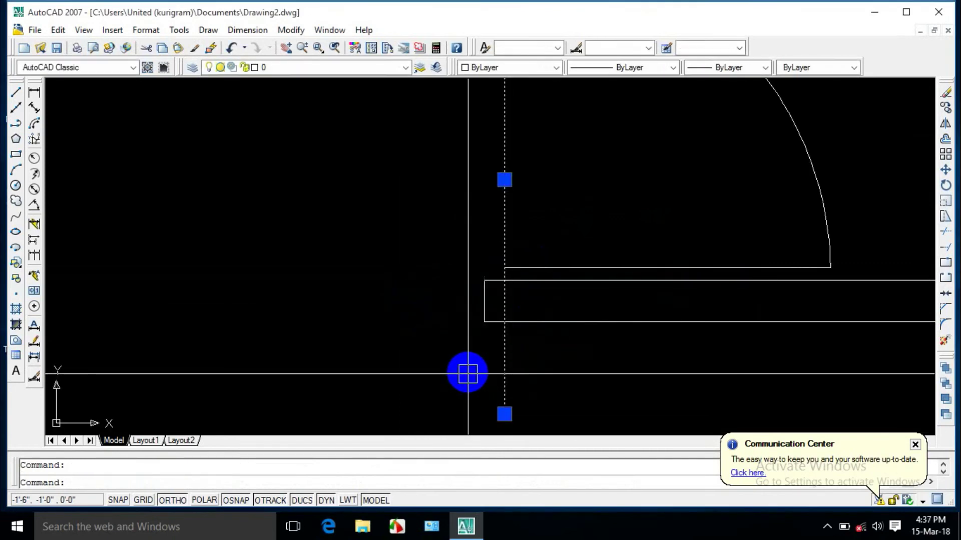
key("Delete")
scroll(590, 290, "down", 3)
scroll(607, 230, "up", 3)
scroll(612, 253, "down", 3)
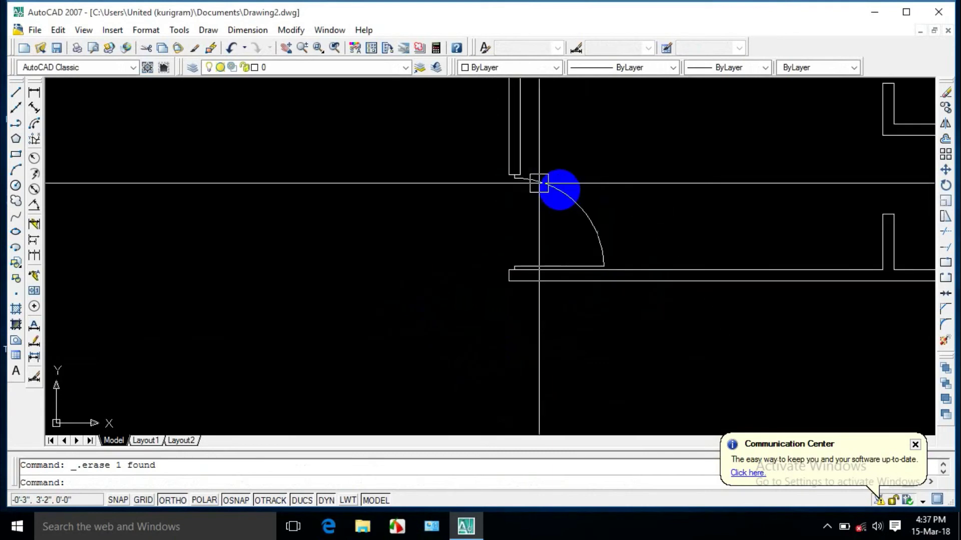
scroll(539, 184, "up", 4)
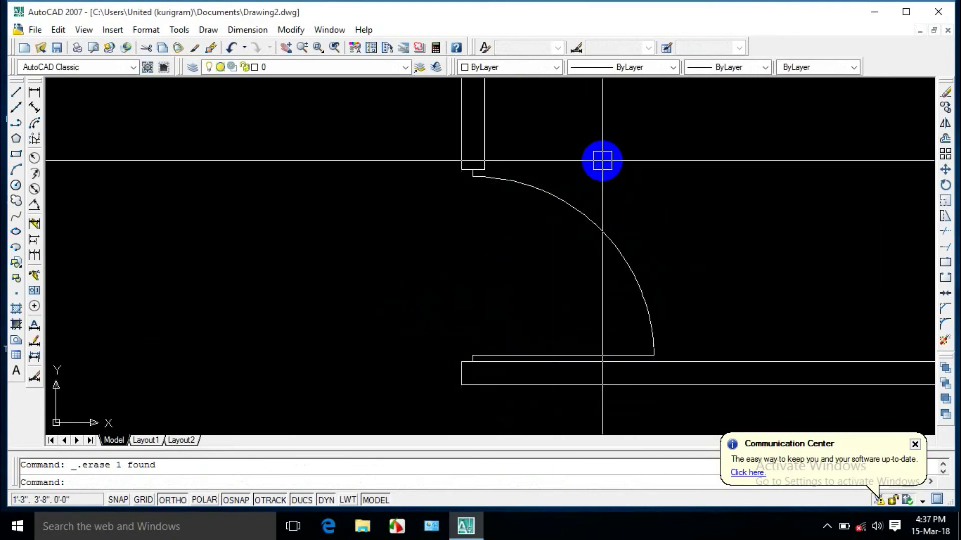
- Save Drawing2.dwg again and zoom out to review the finished door leaf and arc
key("ctrl+s")
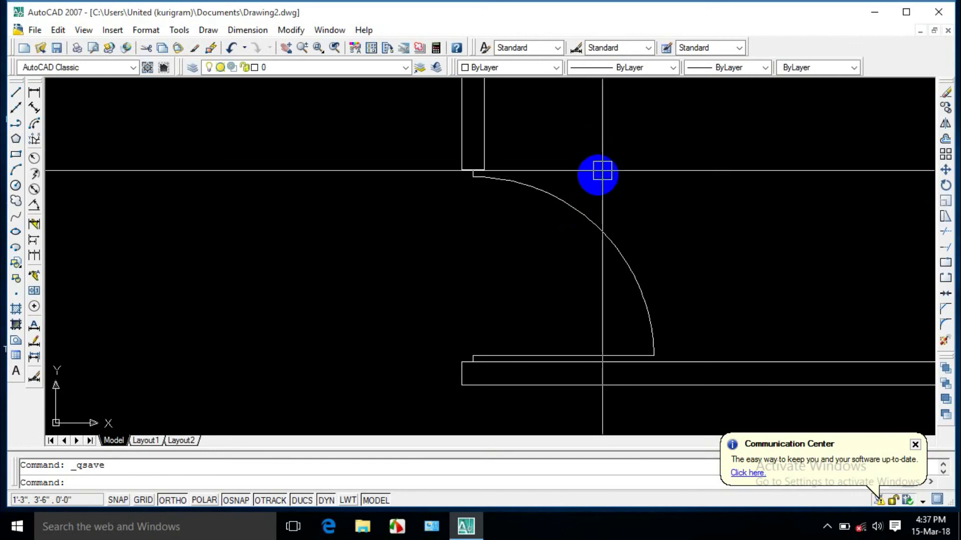
scroll(575, 223, "down", 2)
scroll(544, 216, "up", 1)
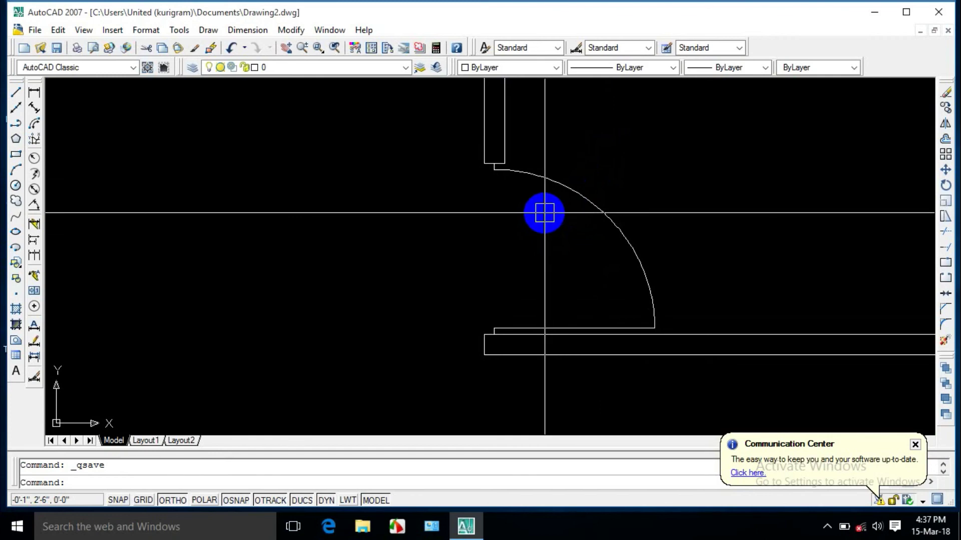
scroll(563, 195, "down", 4)
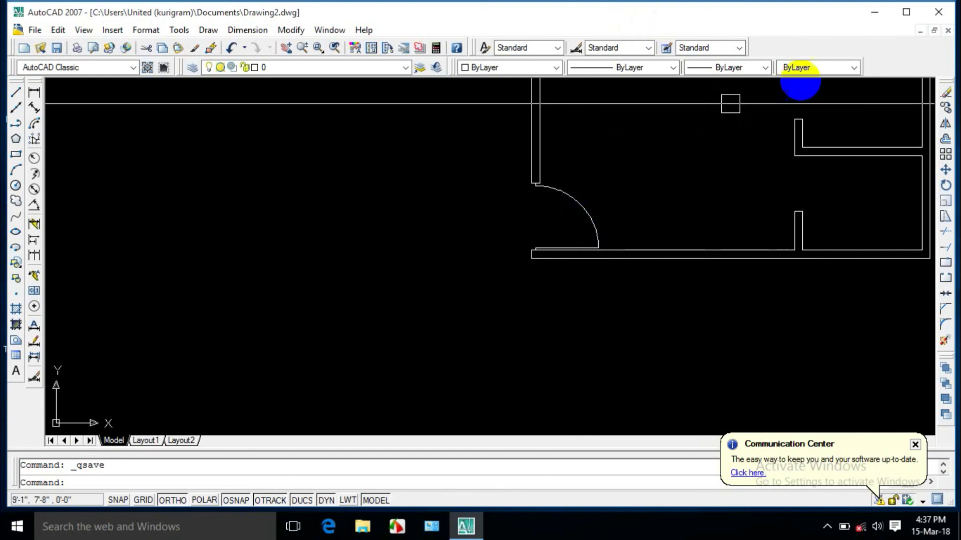
key("Escape")
scroll(751, 200, "down", 2)
scroll(738, 180, "up", 1)
scroll(658, 305, "up", 2)
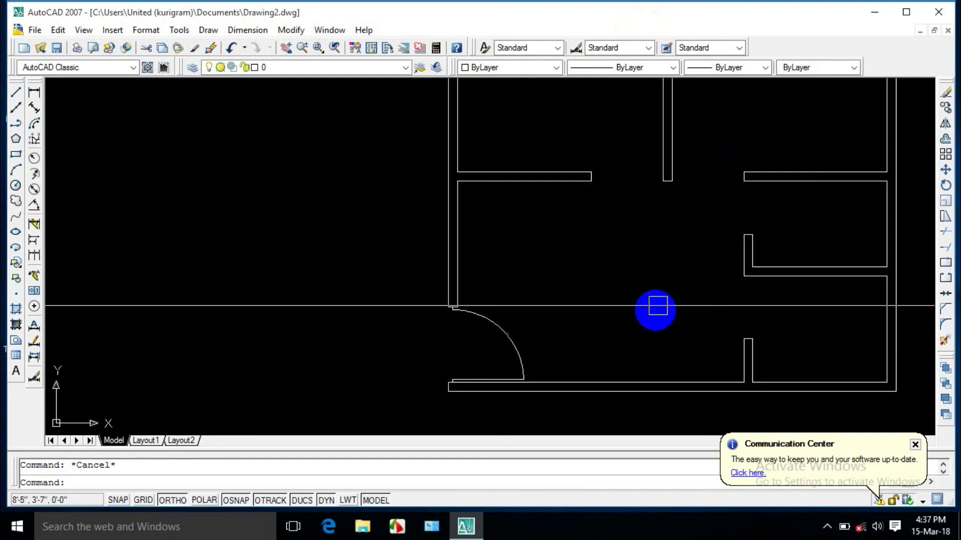